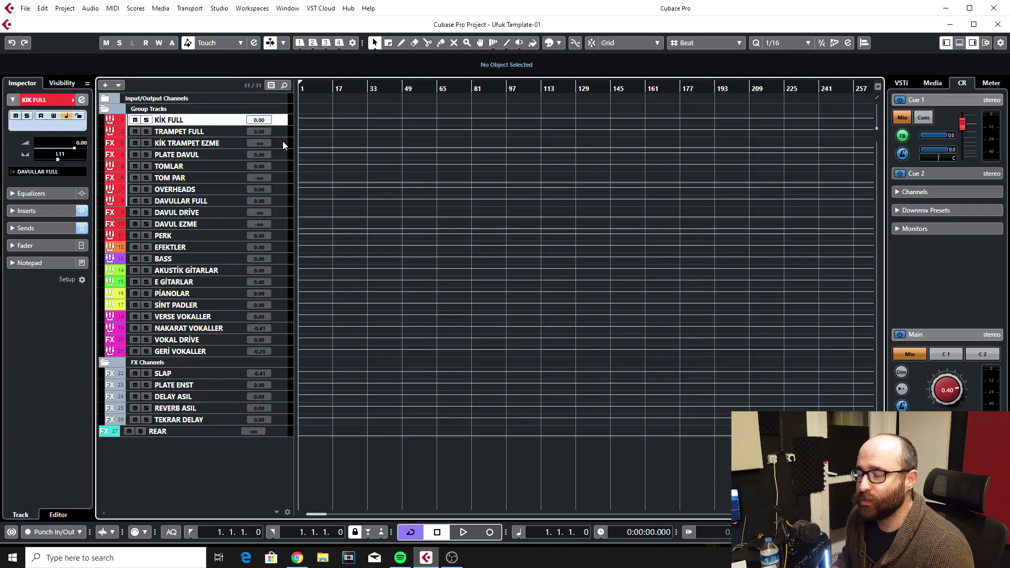
Select tracks in turn to review them: DAVULLAR FULL, DAVUL DRİVE, DAVUL EZME, PERK, SLAP and REAR.
{"action": "left_click", "coordinate": [279, 204]}
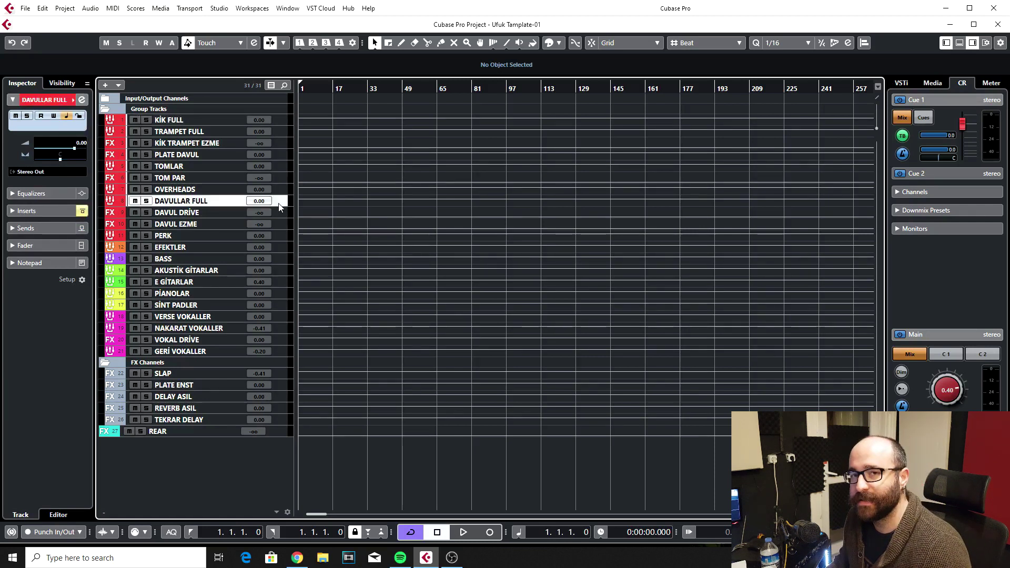
{"action": "left_click", "coordinate": [280, 214]}
{"action": "left_click", "coordinate": [282, 223]}
{"action": "left_click", "coordinate": [280, 216]}
{"action": "left_click", "coordinate": [281, 222]}
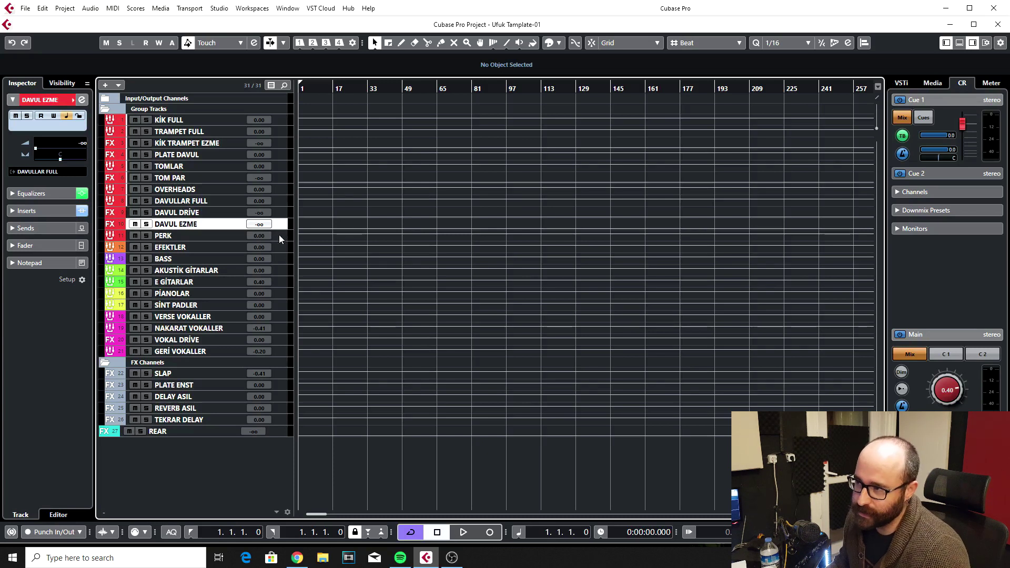
{"action": "left_click", "coordinate": [276, 234]}
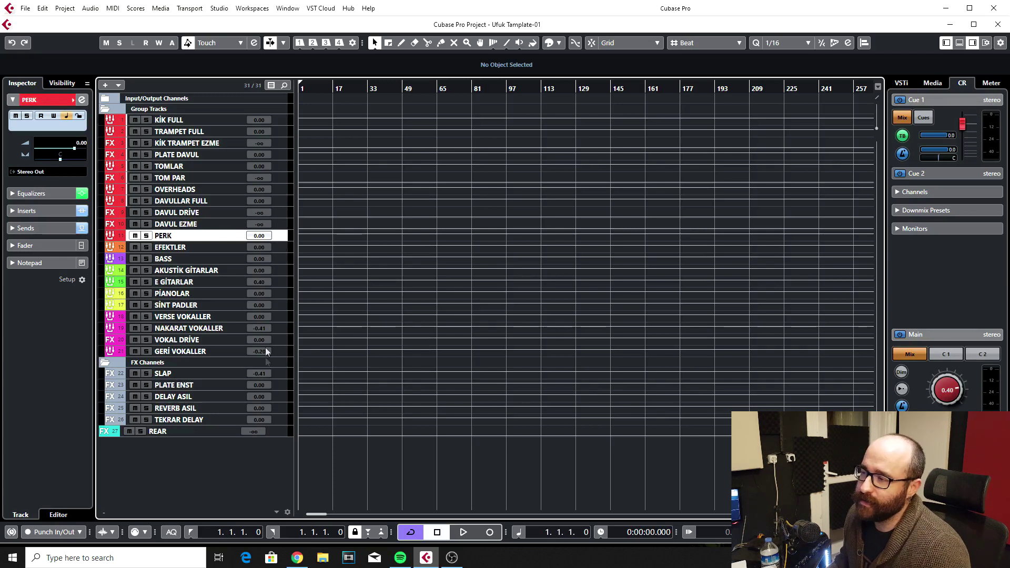
{"action": "left_click", "coordinate": [278, 373]}
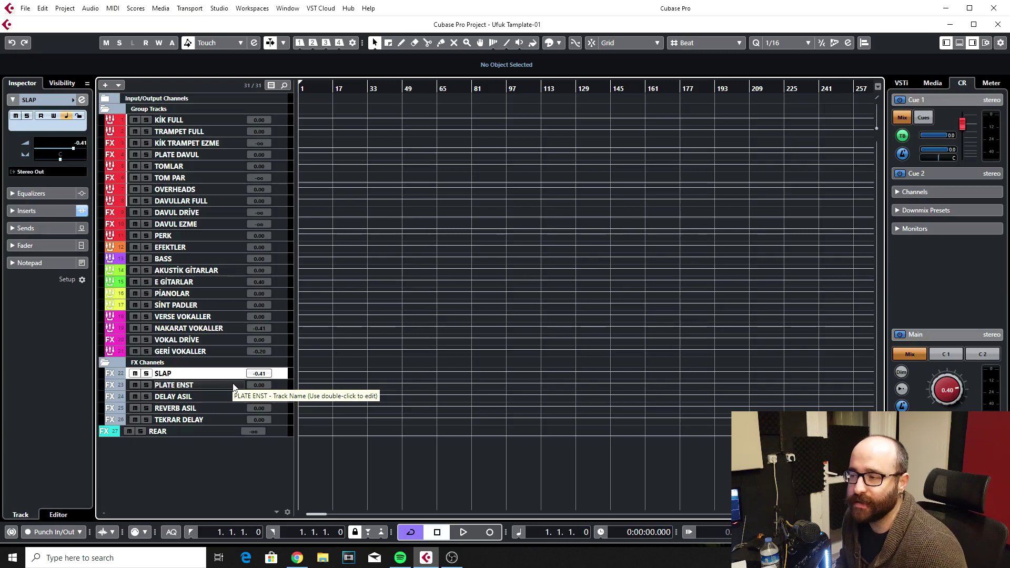
{"action": "left_click", "coordinate": [279, 432]}
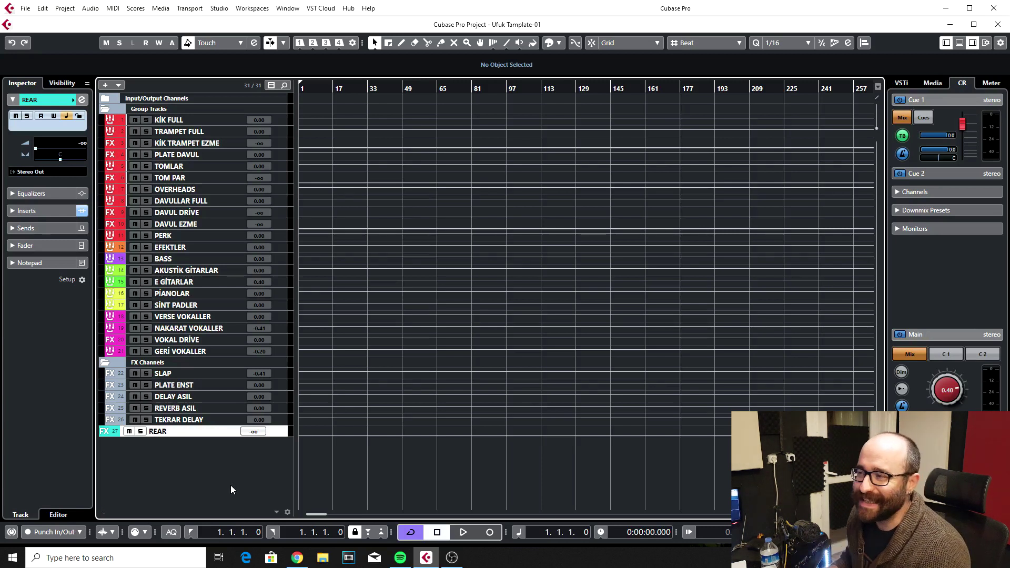
In the MixConsole, set the mix of the Trigger 2 insert on the KİK FULL channel to 52%.
{"action": "key", "text": "F3"}
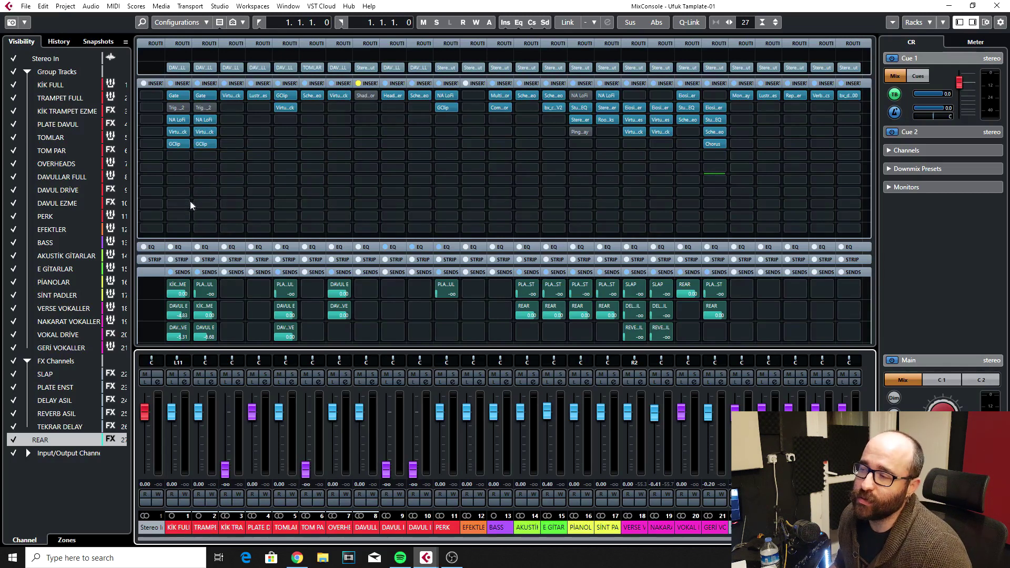
{"action": "left_click", "coordinate": [178, 107]}
{"action": "left_click_drag", "start_coordinate": [483, 179], "coordinate": [372, 64]}
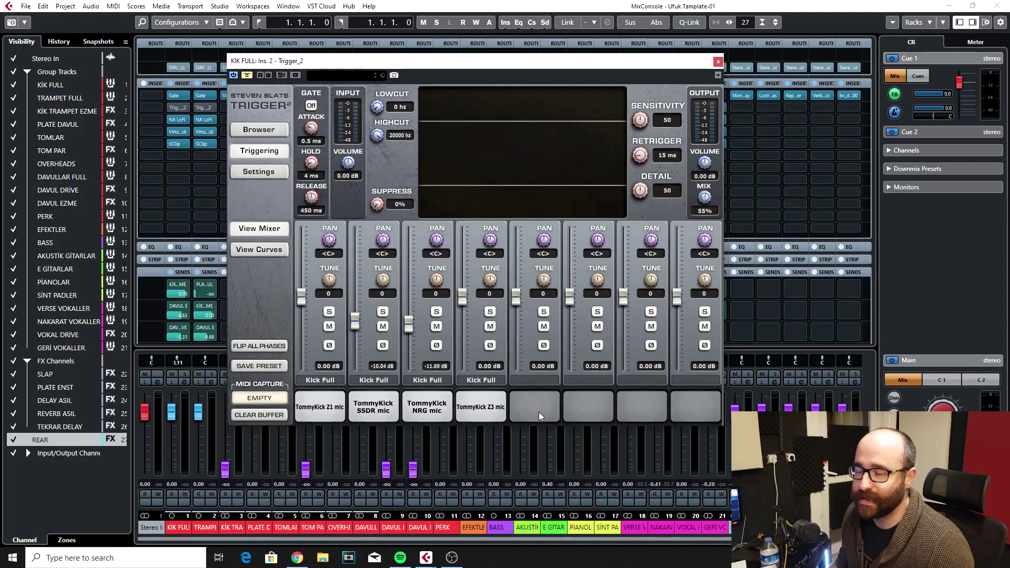
{"action": "left_click_drag", "start_coordinate": [706, 203], "coordinate": [703, 206]}
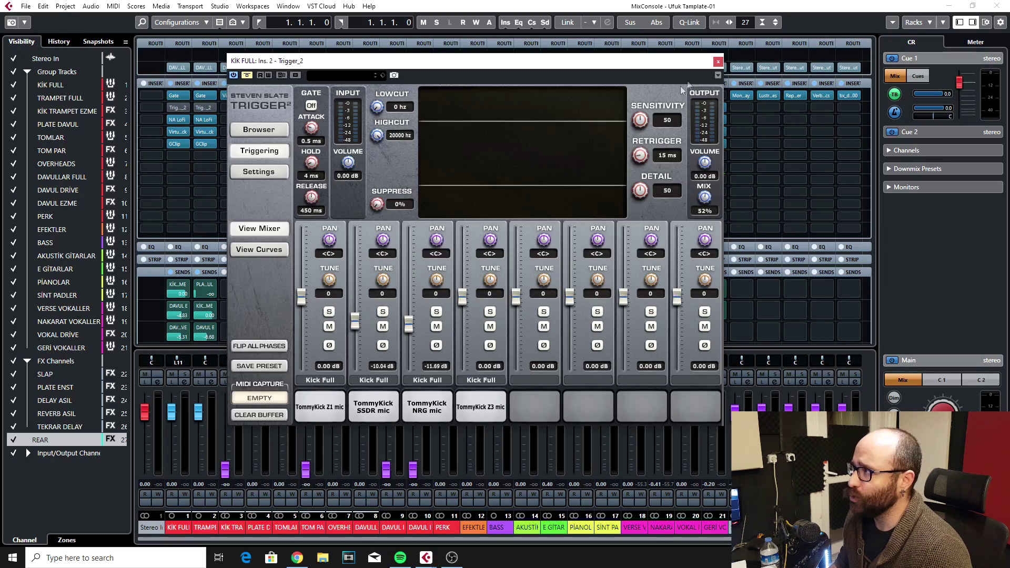
{"action": "left_click", "coordinate": [719, 62]}
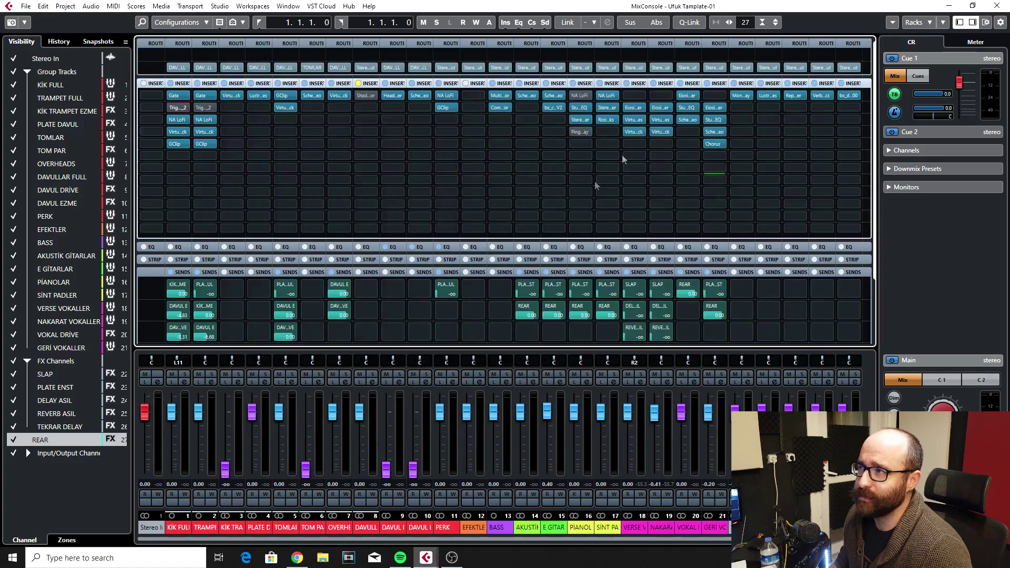
Inspect the Lustrous Plates insert on the PLATE DAVUL channel and its list of plate types, leaving the current plate selected.
{"action": "left_click", "coordinate": [258, 98]}
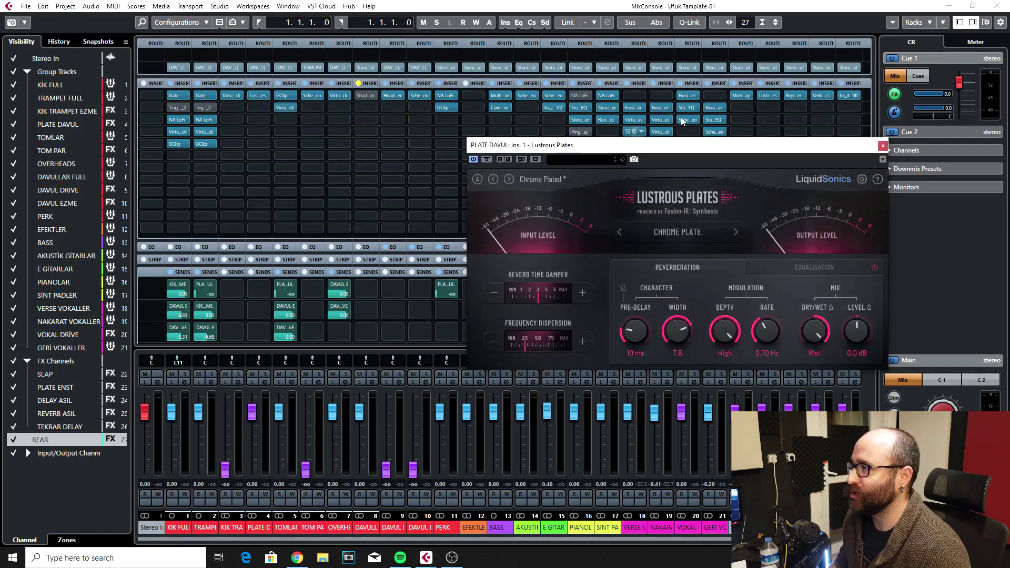
{"action": "left_click_drag", "start_coordinate": [684, 145], "coordinate": [482, 98]}
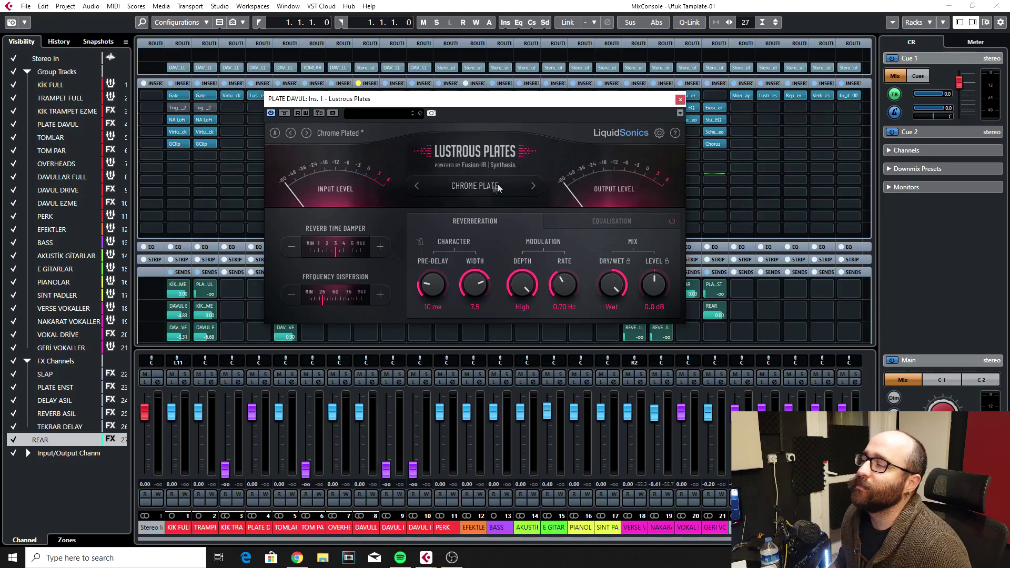
{"action": "left_click", "coordinate": [478, 188]}
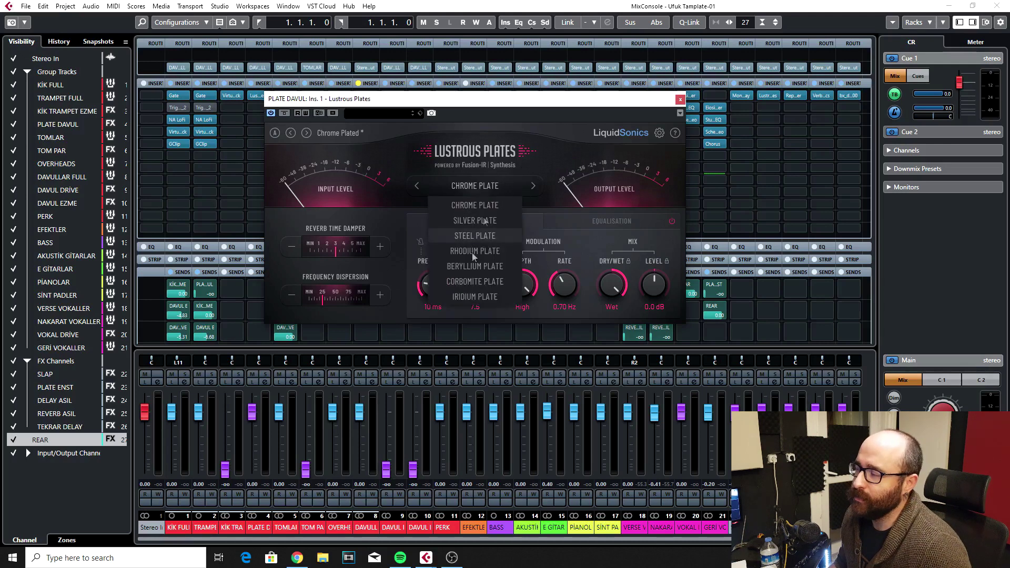
{"action": "left_click", "coordinate": [554, 170]}
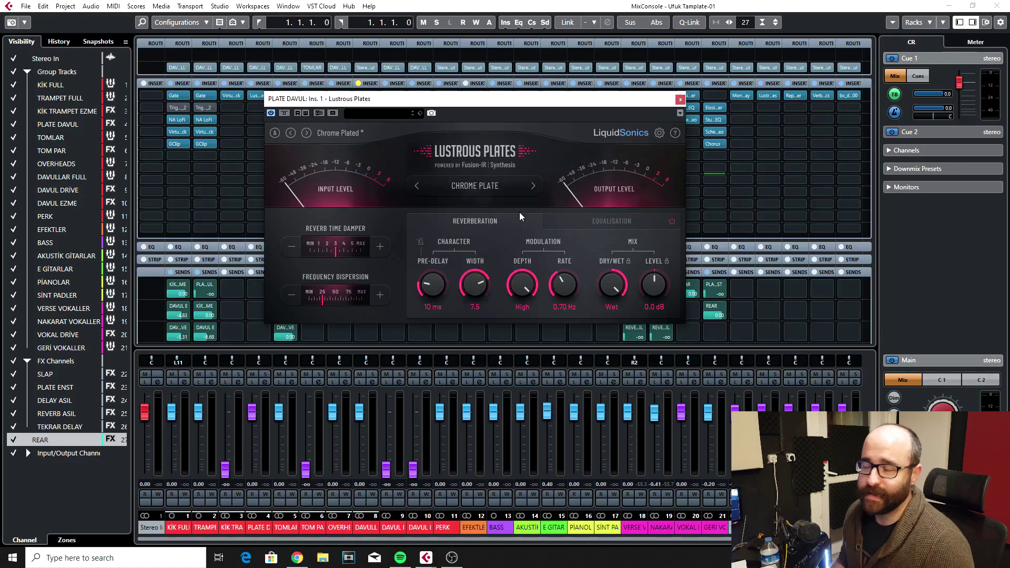
{"action": "left_click", "coordinate": [680, 100]}
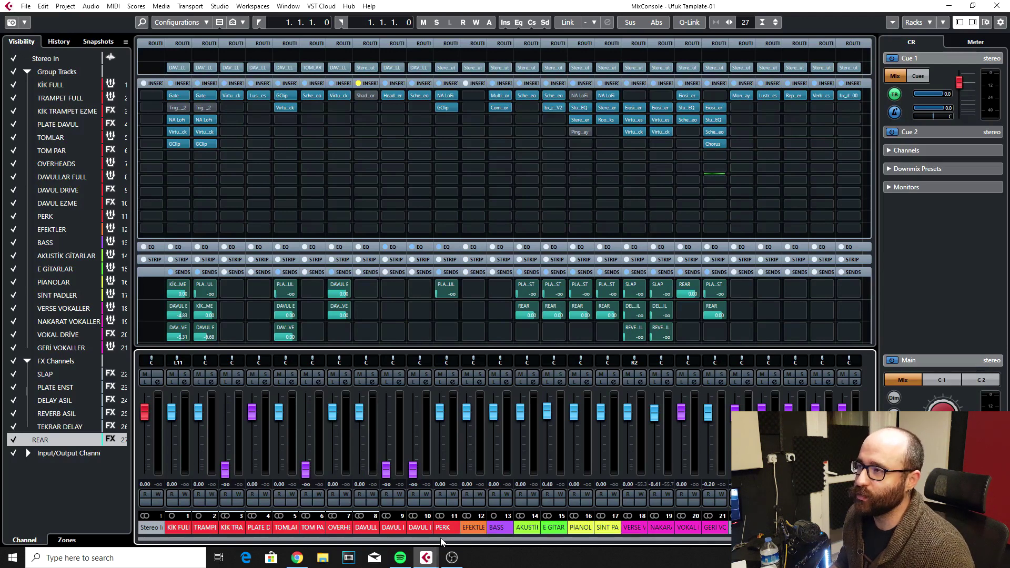
Inspect the Head Crusher insert on the DAVUL DRİVE channel.
{"action": "left_click_drag", "start_coordinate": [440, 538], "coordinate": [489, 548]}
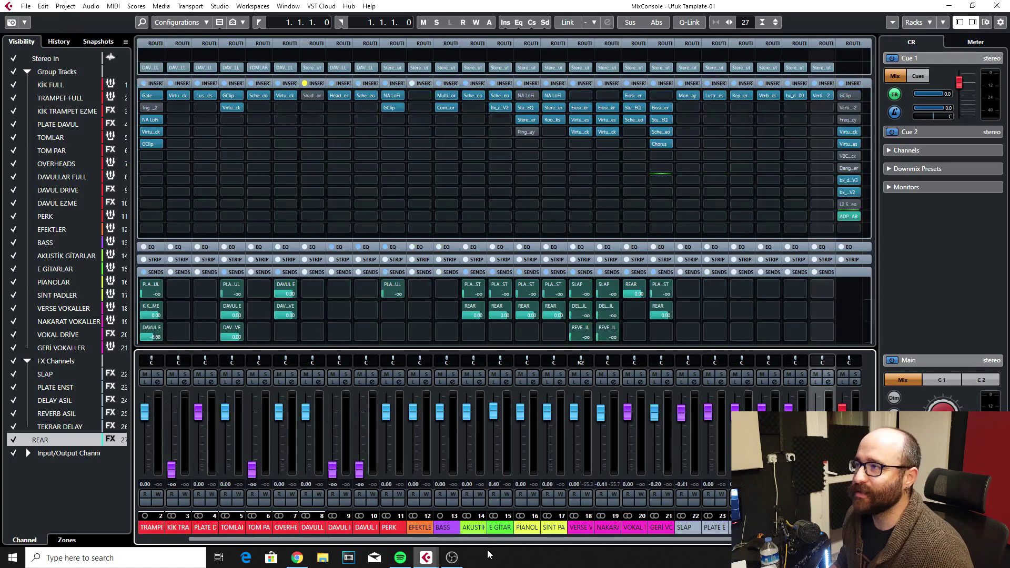
{"action": "left_click", "coordinate": [339, 97]}
{"action": "left_click_drag", "start_coordinate": [649, 122], "coordinate": [508, 84]}
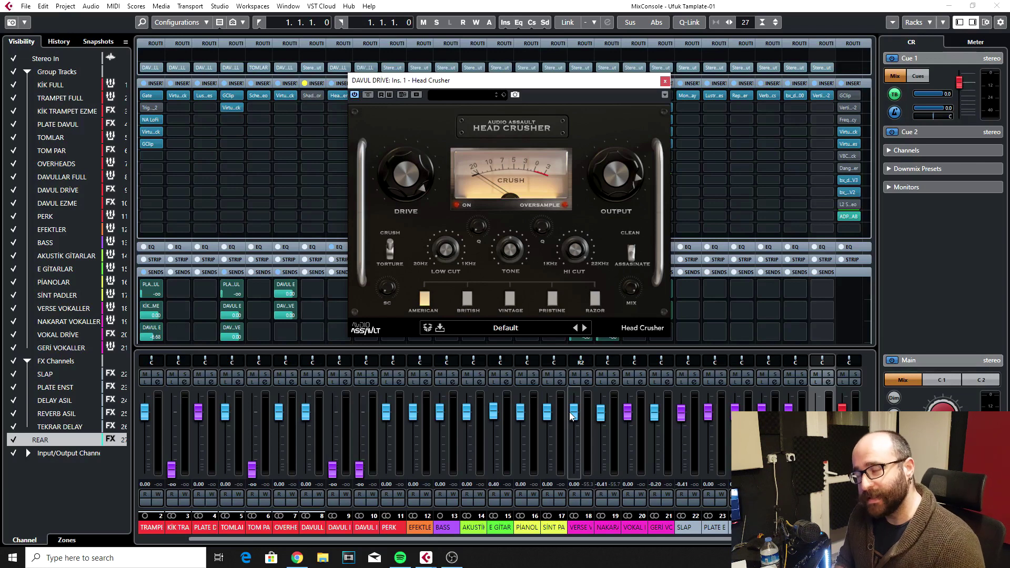
{"action": "left_click", "coordinate": [665, 81]}
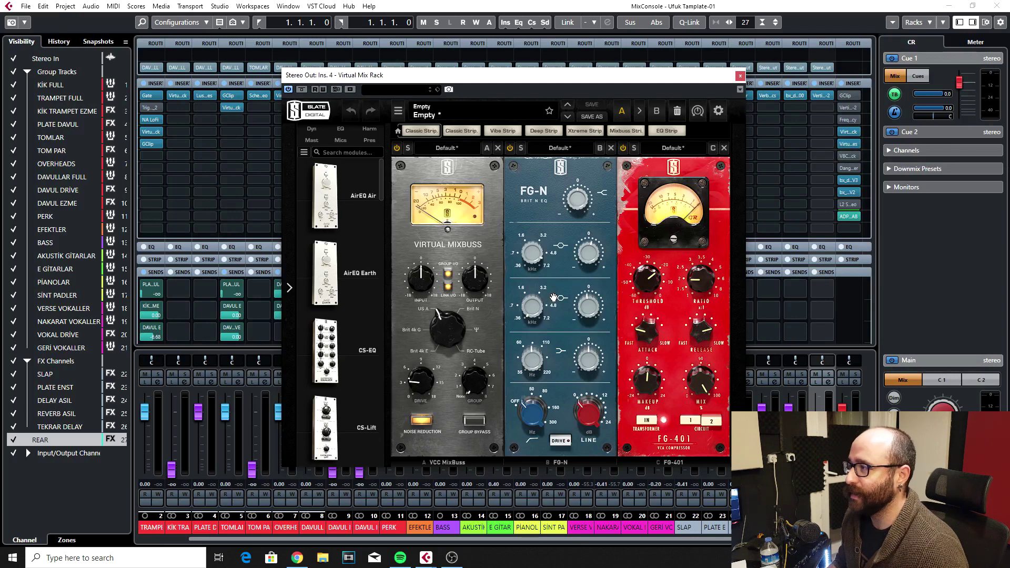
Inspect the Virtual Tape Machines, bx_digital V3 and bx_XL V2 inserts on the Stereo Out channel one by one.
{"action": "left_click", "coordinate": [856, 147]}
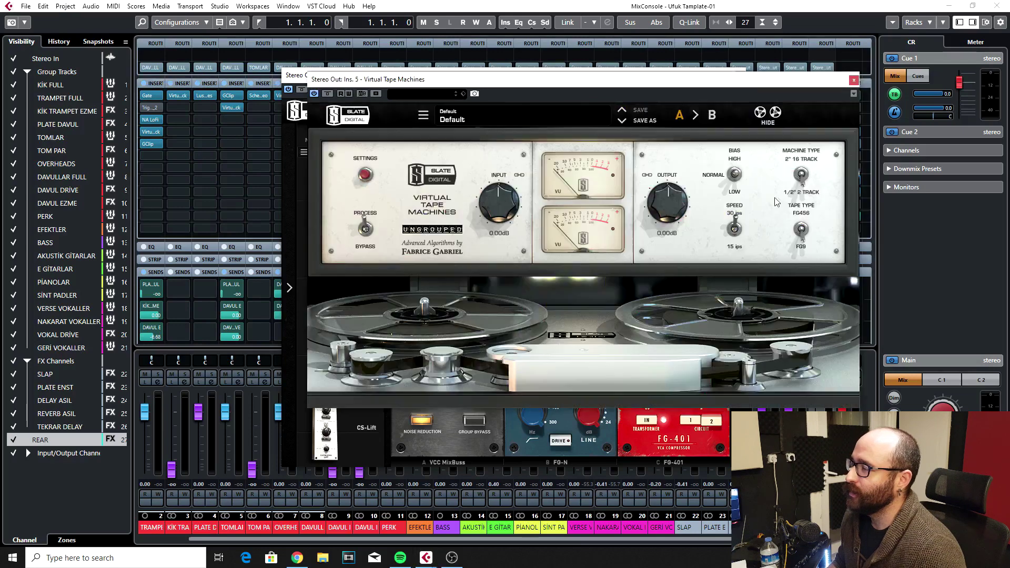
{"action": "left_click", "coordinate": [855, 81]}
{"action": "left_click", "coordinate": [851, 180]}
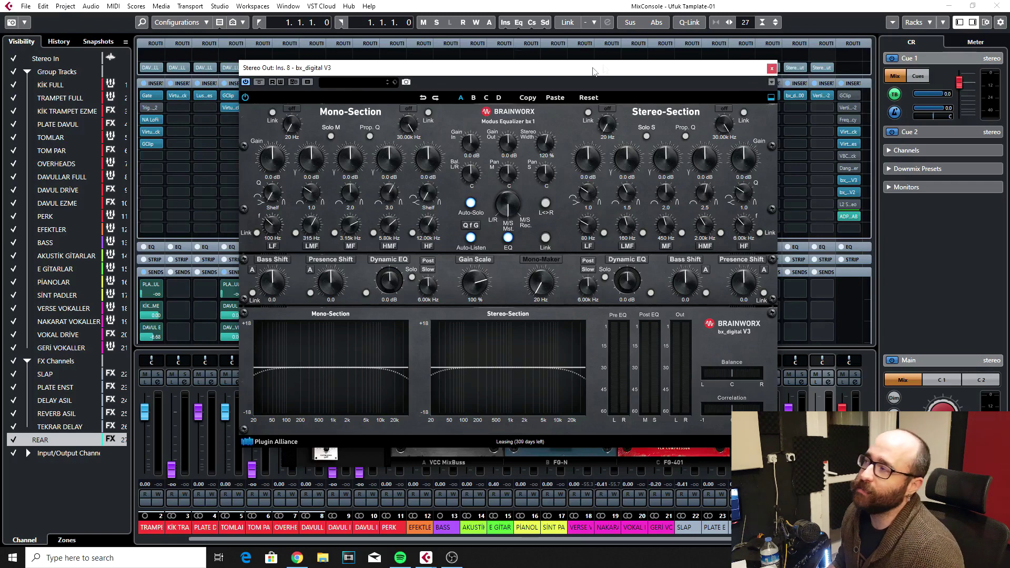
{"action": "left_click", "coordinate": [772, 69]}
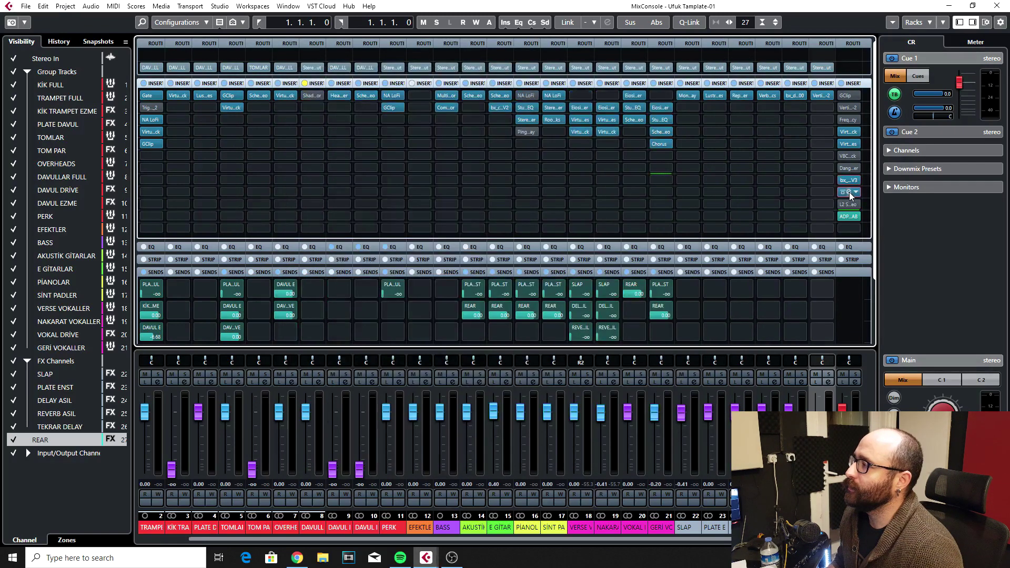
{"action": "left_click", "coordinate": [850, 191]}
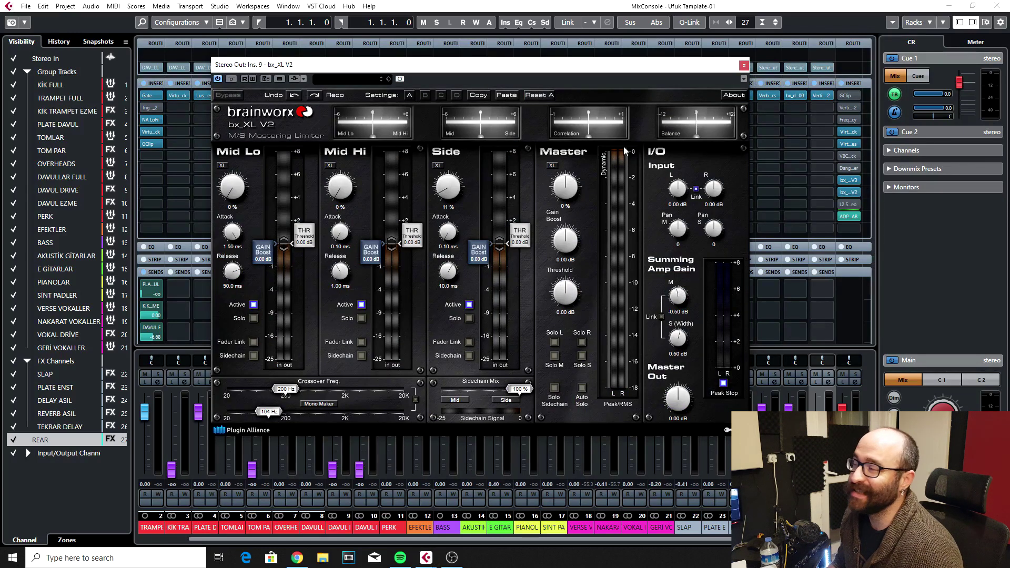
{"action": "left_click", "coordinate": [744, 65]}
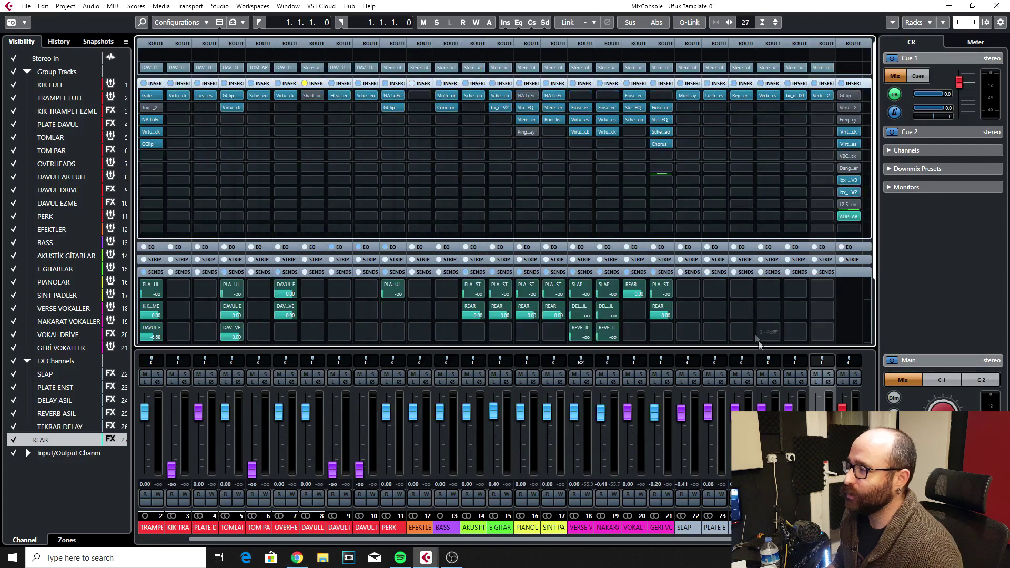
{"action": "left_click_drag", "start_coordinate": [447, 534], "coordinate": [394, 534]}
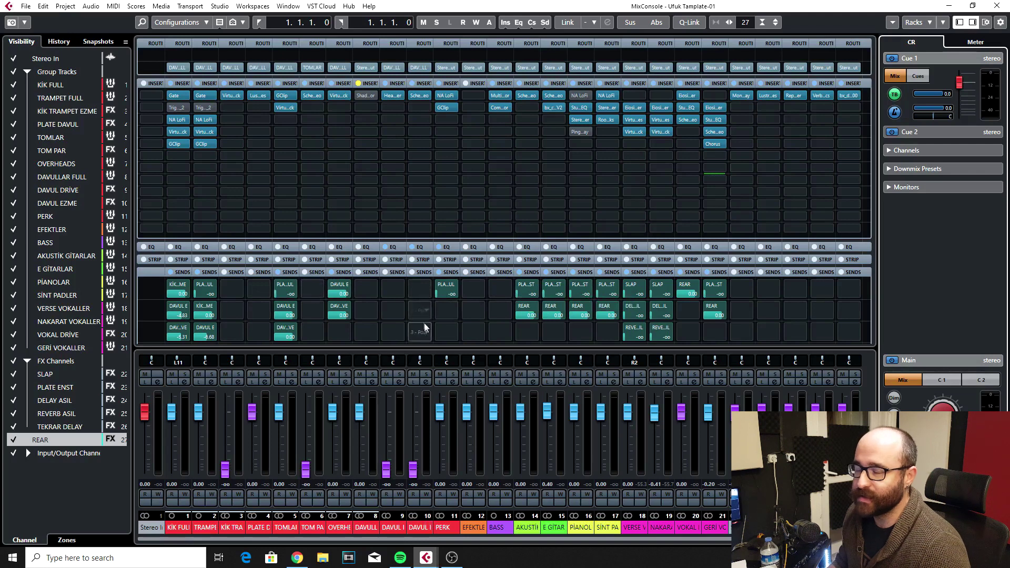
{"action": "left_click_drag", "start_coordinate": [556, 540], "coordinate": [623, 548]}
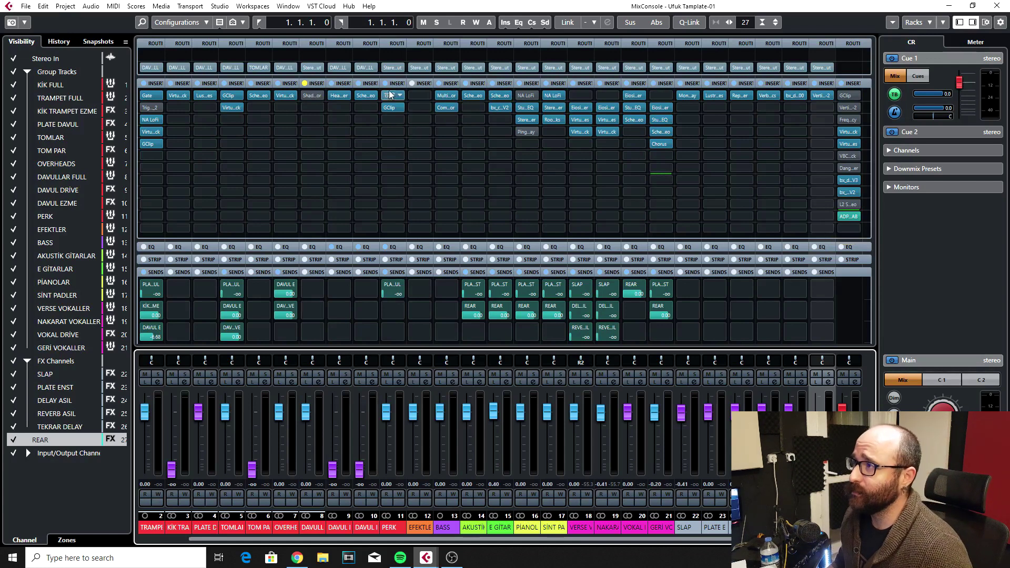
{"action": "left_click_drag", "start_coordinate": [375, 94], "coordinate": [372, 236]}
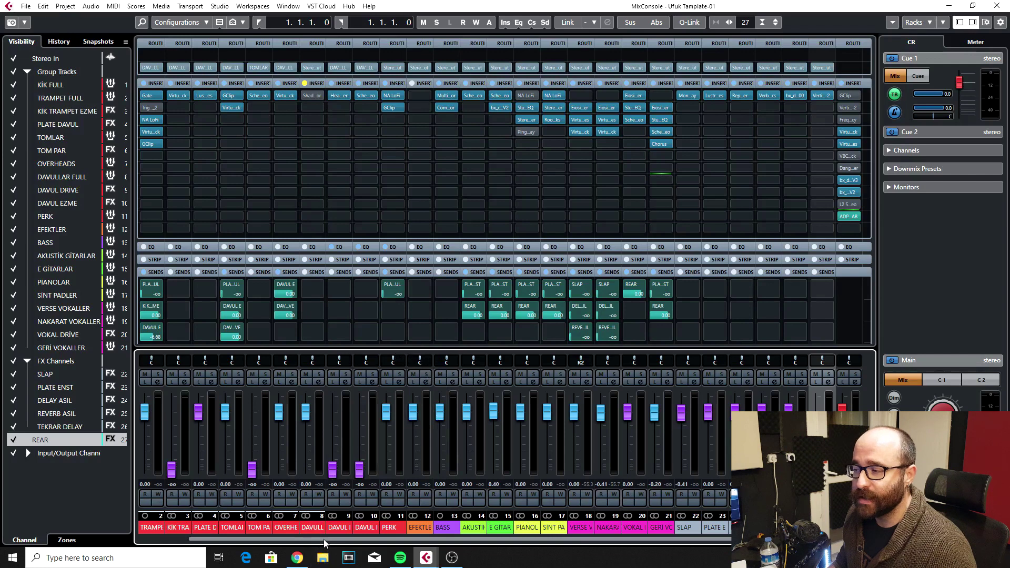
View the Save FX Chain Preset dialog for the TRAMPET FULL channel's inserts and leave it without saving.
{"action": "left_click_drag", "start_coordinate": [324, 539], "coordinate": [209, 539]}
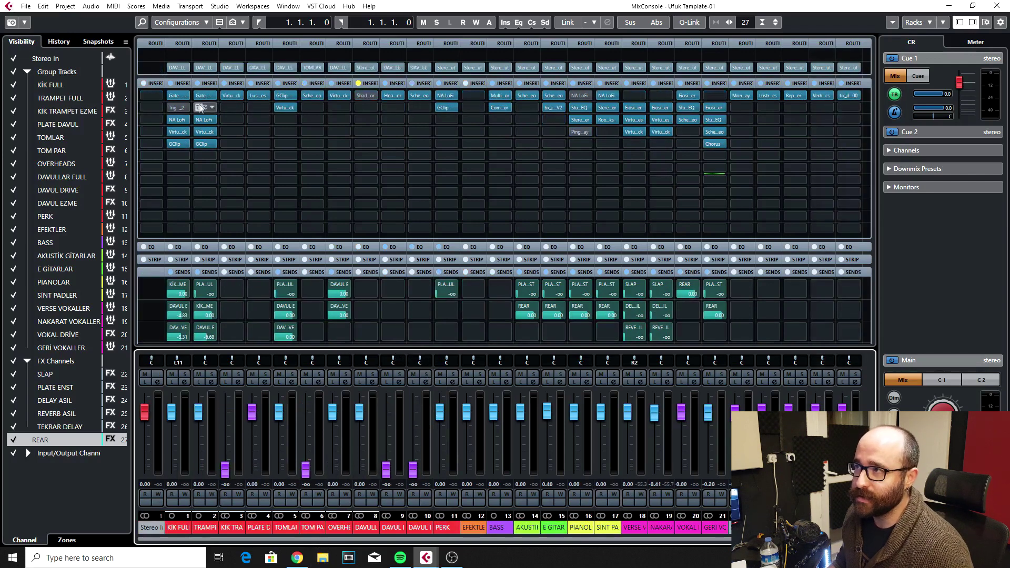
{"action": "left_click", "coordinate": [214, 84]}
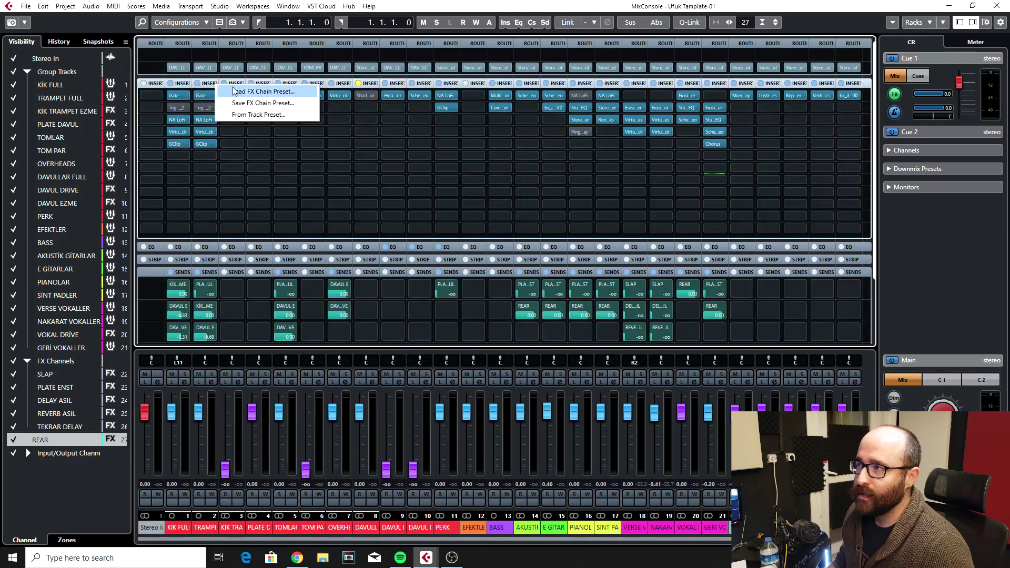
{"action": "left_click", "coordinate": [219, 182]}
{"action": "left_click", "coordinate": [215, 83]}
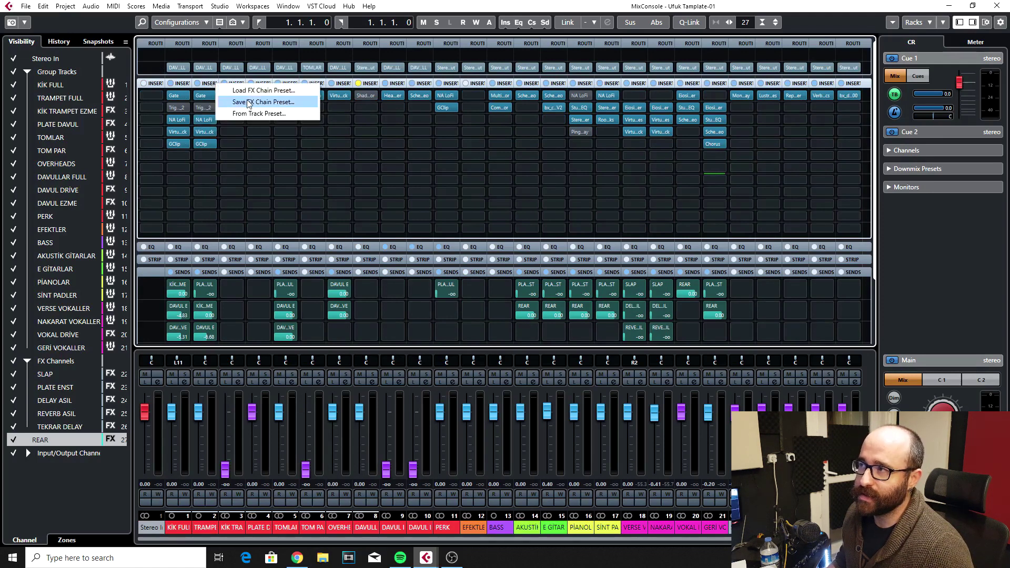
{"action": "left_click", "coordinate": [249, 102]}
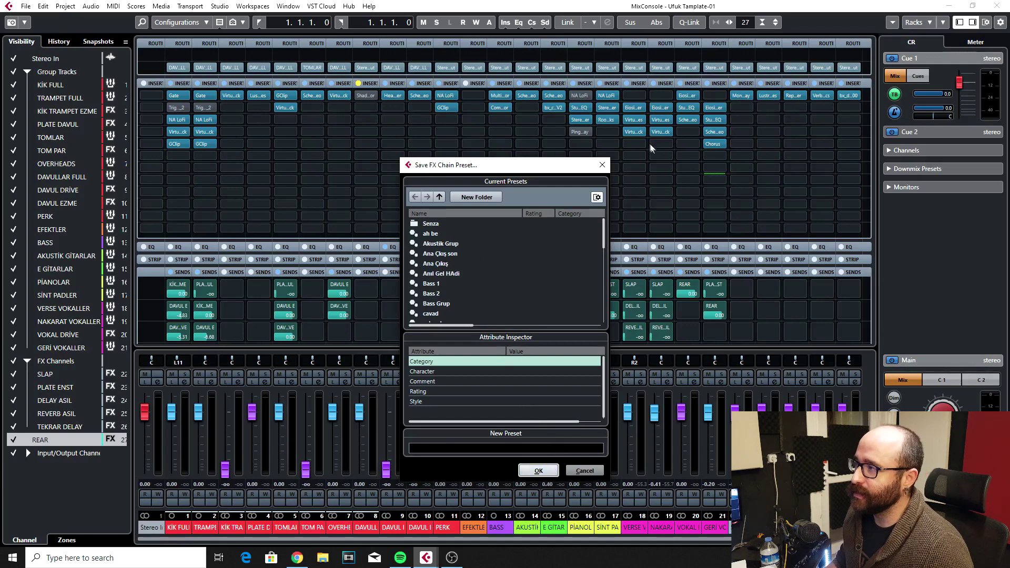
{"action": "left_click", "coordinate": [603, 164]}
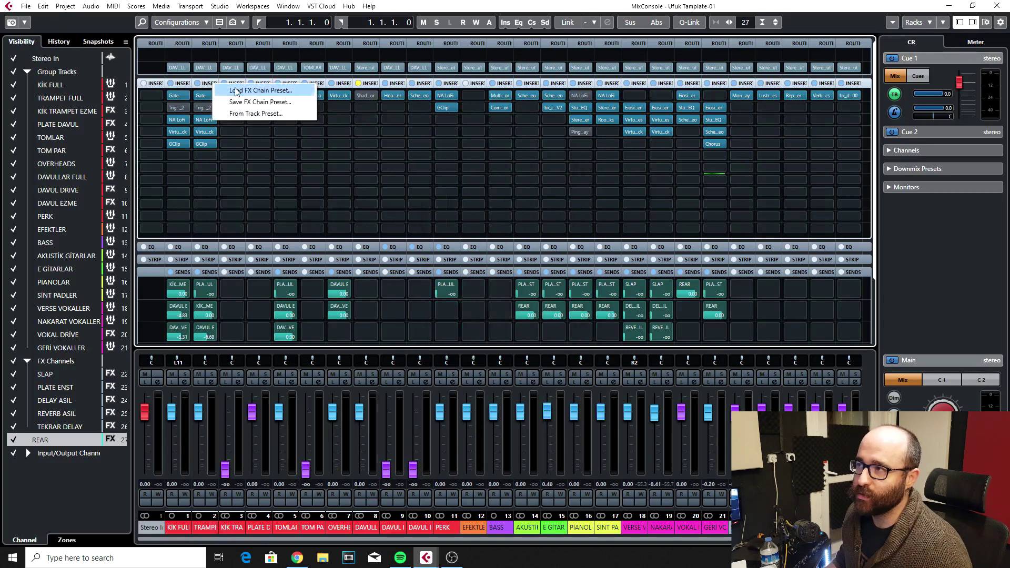
Browse the FX chain presets available to load on the TRAMPET FULL channel, including those in the parent folder.
{"action": "left_click", "coordinate": [239, 90]}
{"action": "scroll", "coordinate": [453, 315], "scroll_direction": "down", "scroll_amount": 3}
{"action": "scroll", "coordinate": [466, 327], "scroll_direction": "up", "scroll_amount": 3}
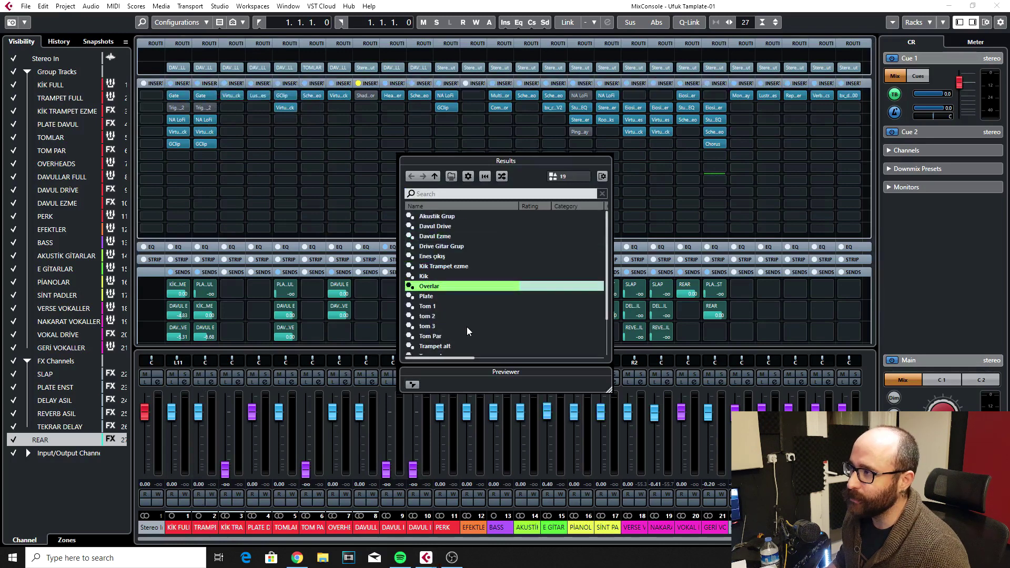
{"action": "left_click", "coordinate": [434, 176]}
{"action": "scroll", "coordinate": [453, 273], "scroll_direction": "down", "scroll_amount": 12}
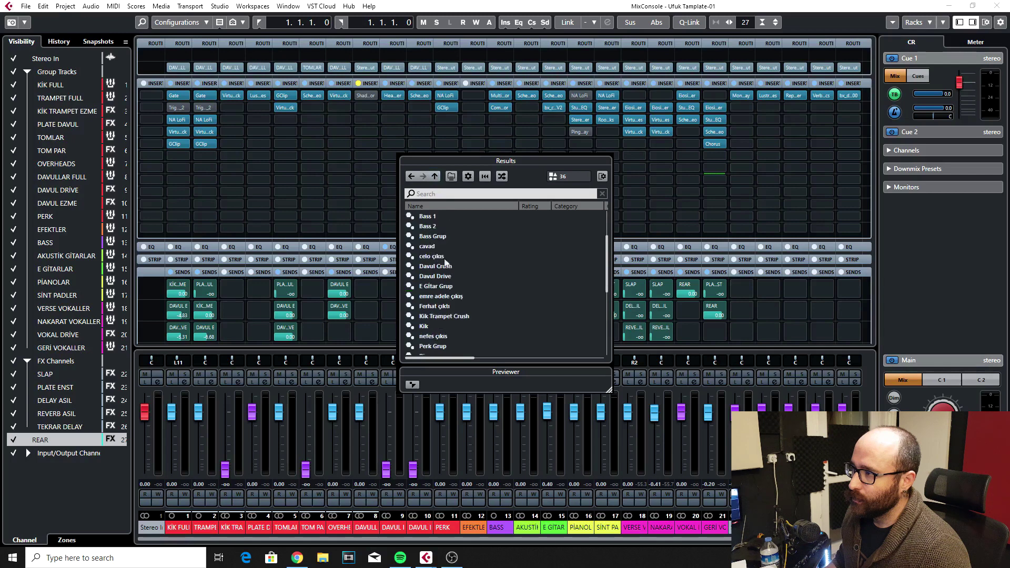
{"action": "scroll", "coordinate": [447, 298], "scroll_direction": "up", "scroll_amount": 12}
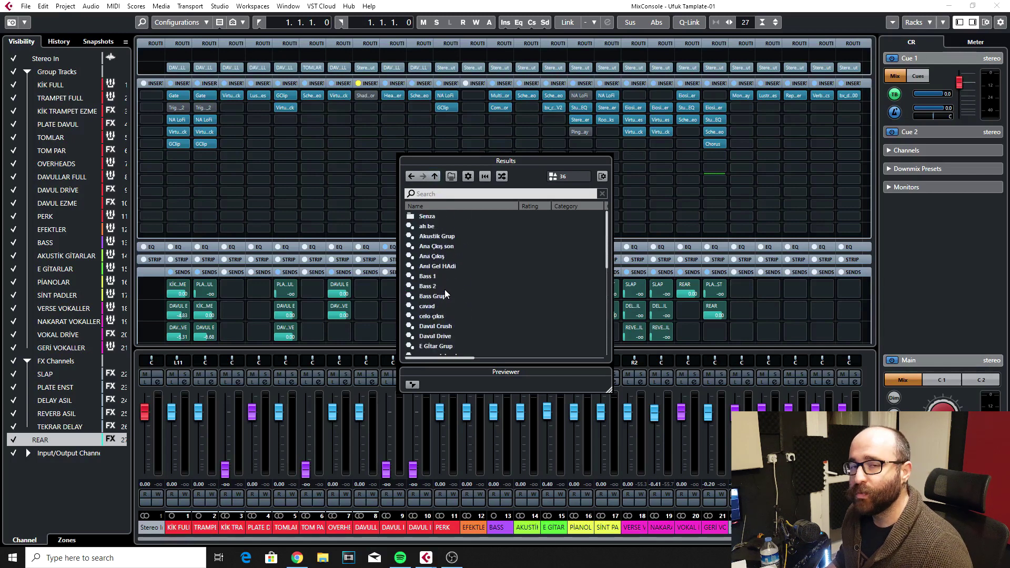
{"action": "scroll", "coordinate": [446, 295], "scroll_direction": "down", "scroll_amount": 1}
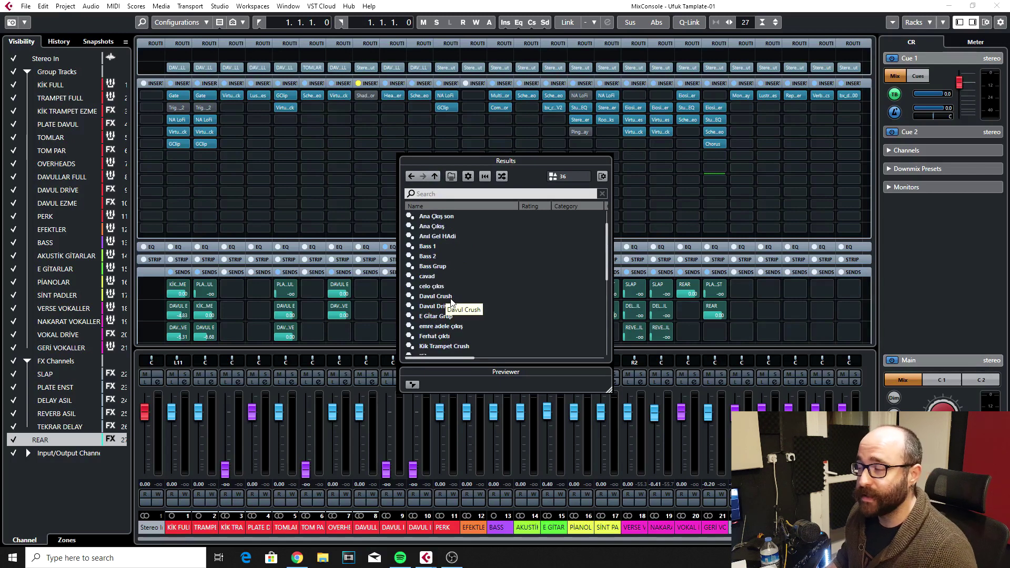
{"action": "scroll", "coordinate": [451, 302], "scroll_direction": "up", "scroll_amount": 1}
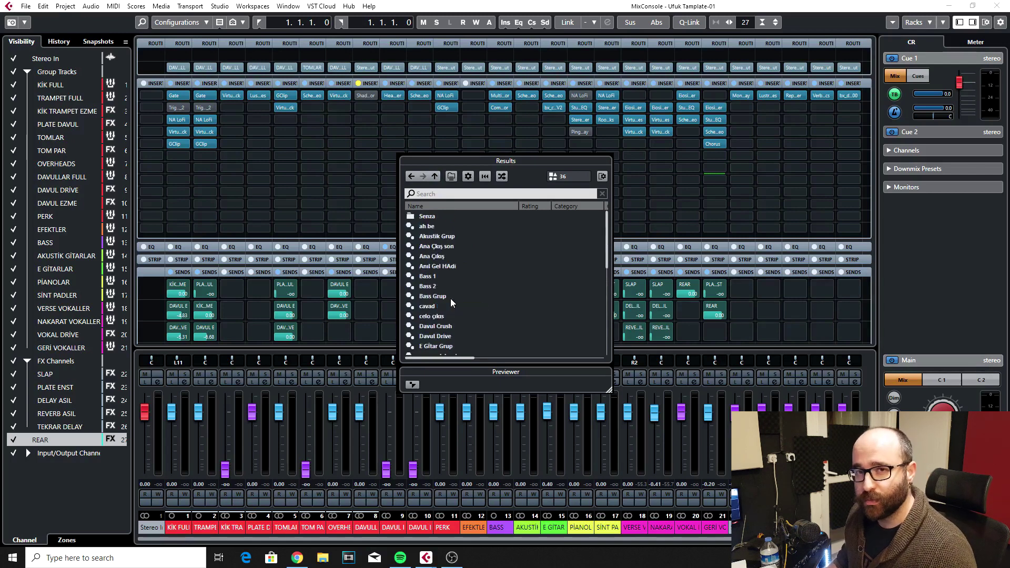
Leave the FX chain preset list without loading anything, then close the MixConsole and the template project, saving its changes.
{"action": "scroll", "coordinate": [451, 302], "scroll_direction": "down", "scroll_amount": 1}
{"action": "scroll", "coordinate": [451, 302], "scroll_direction": "up", "scroll_amount": 1}
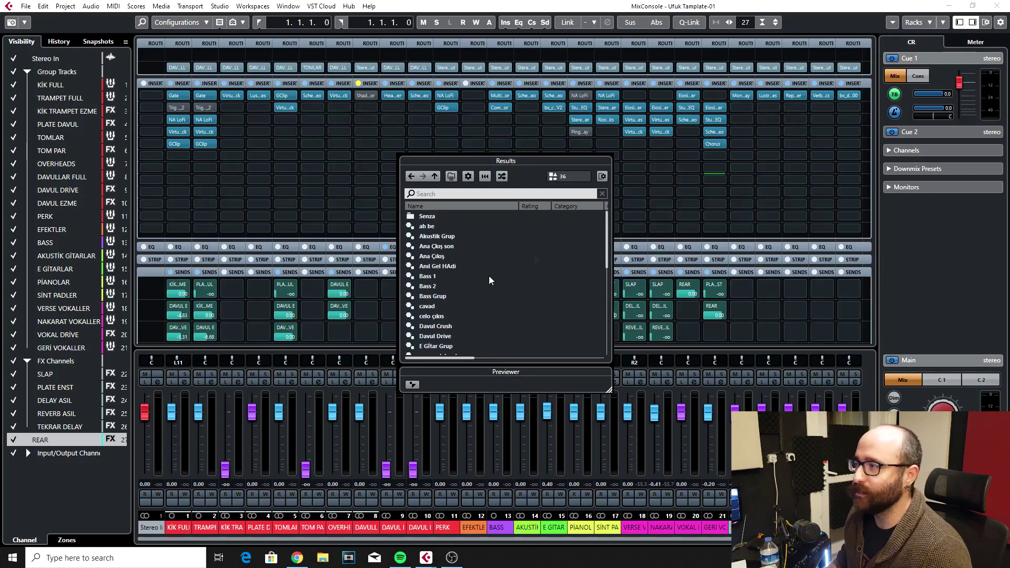
{"action": "left_click", "coordinate": [943, 275]}
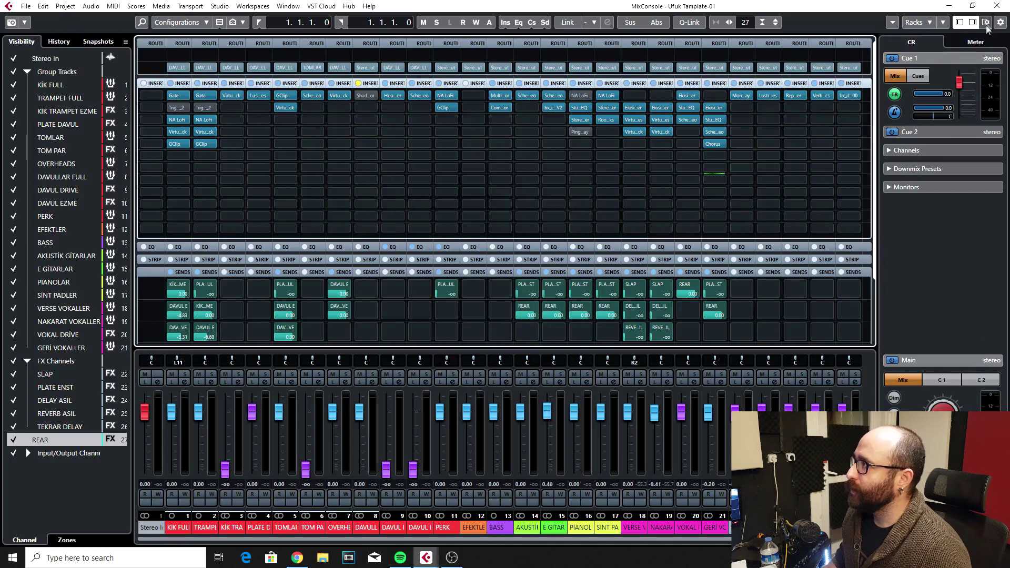
{"action": "left_click", "coordinate": [997, 5]}
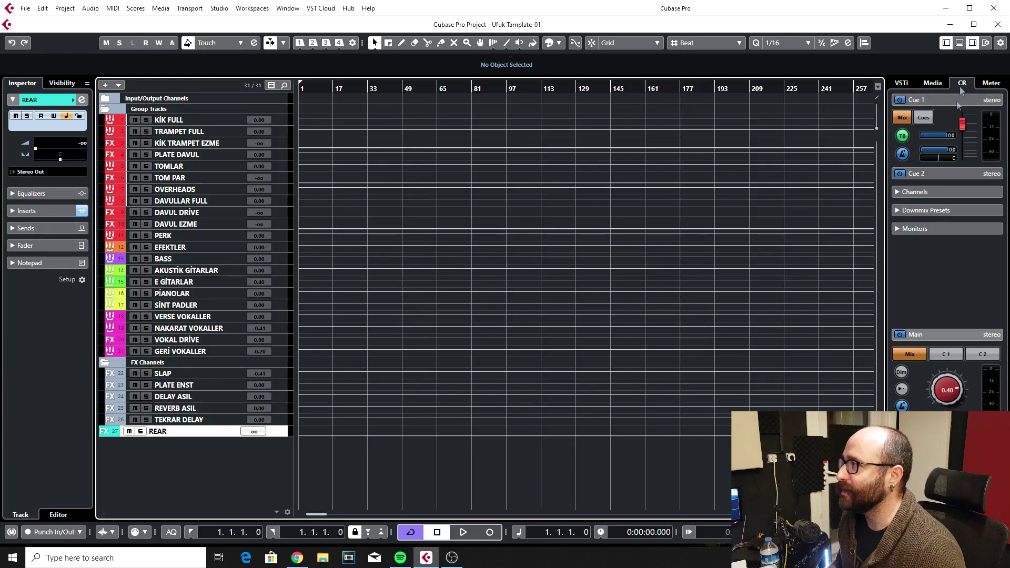
{"action": "left_click", "coordinate": [998, 25]}
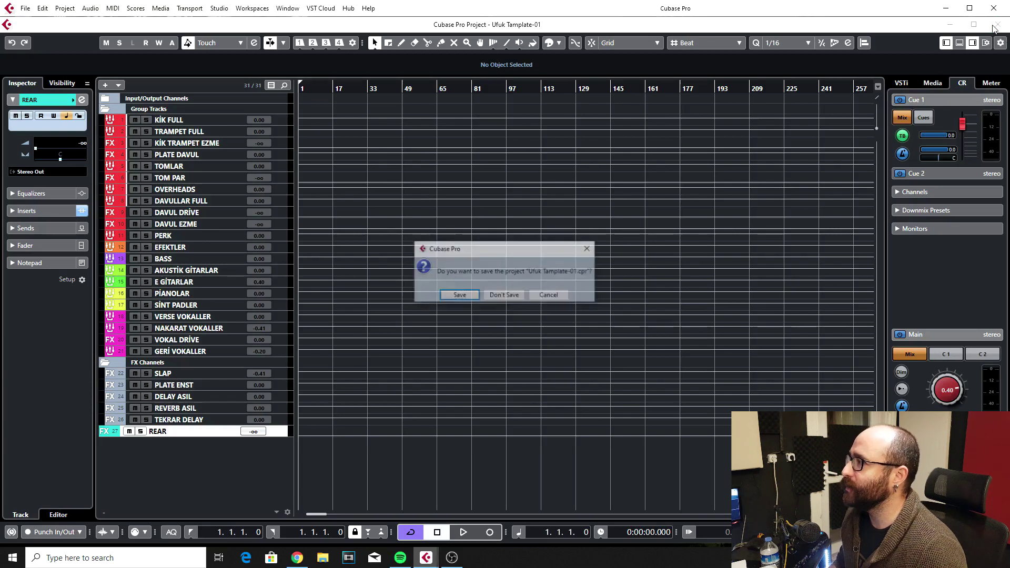
{"action": "left_click", "coordinate": [465, 295]}
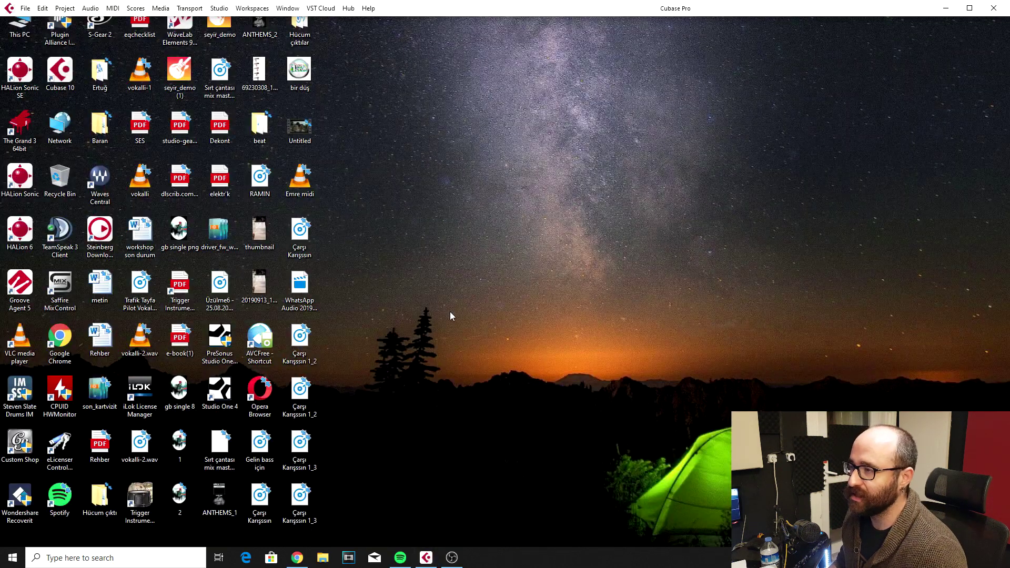
Switch to File Explorer and copy the Ufuk Tamplate-01 Cubase project file from the TEMPLATE folder on Yeni Kayıt (G:).
{"action": "key", "text": "super+e"}
{"action": "left_click_drag", "start_coordinate": [564, 165], "coordinate": [514, 114]}
{"action": "double_click", "coordinate": [449, 277]}
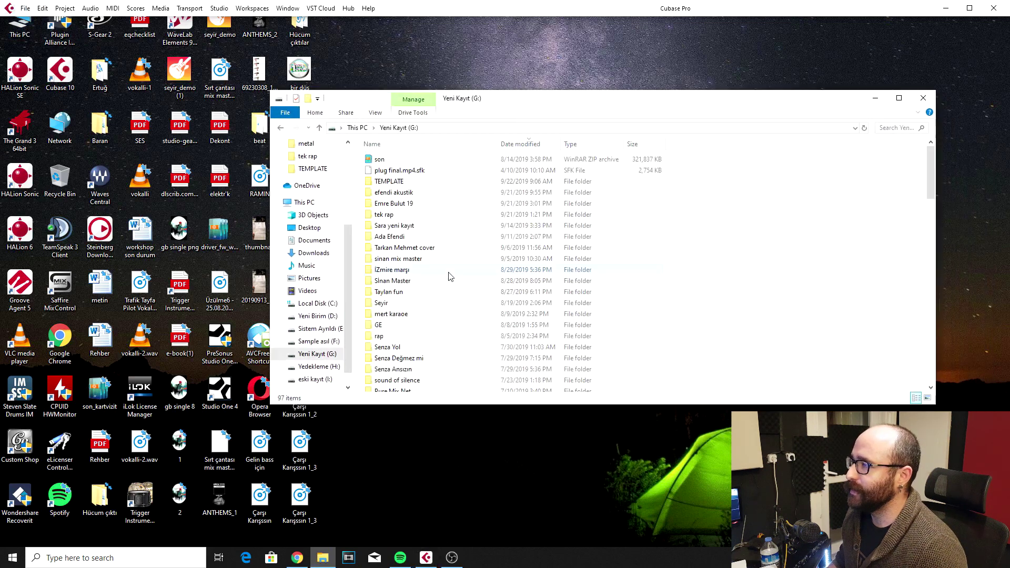
{"action": "double_click", "coordinate": [399, 188]}
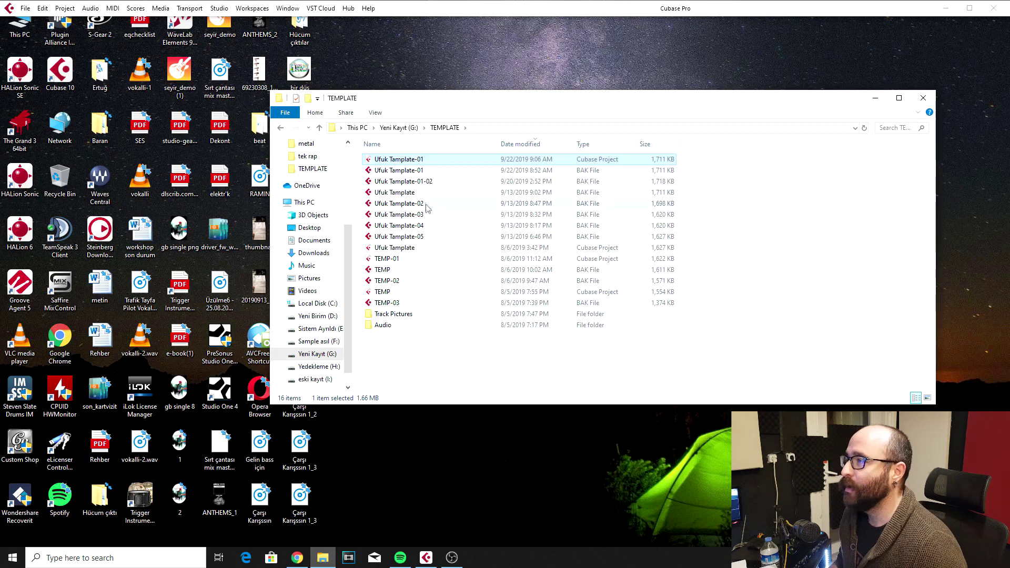
Paste the copied template project into the Surt Çantası Yeni folder on Yeni Birim (D:).
{"action": "double_click", "coordinate": [319, 128]}
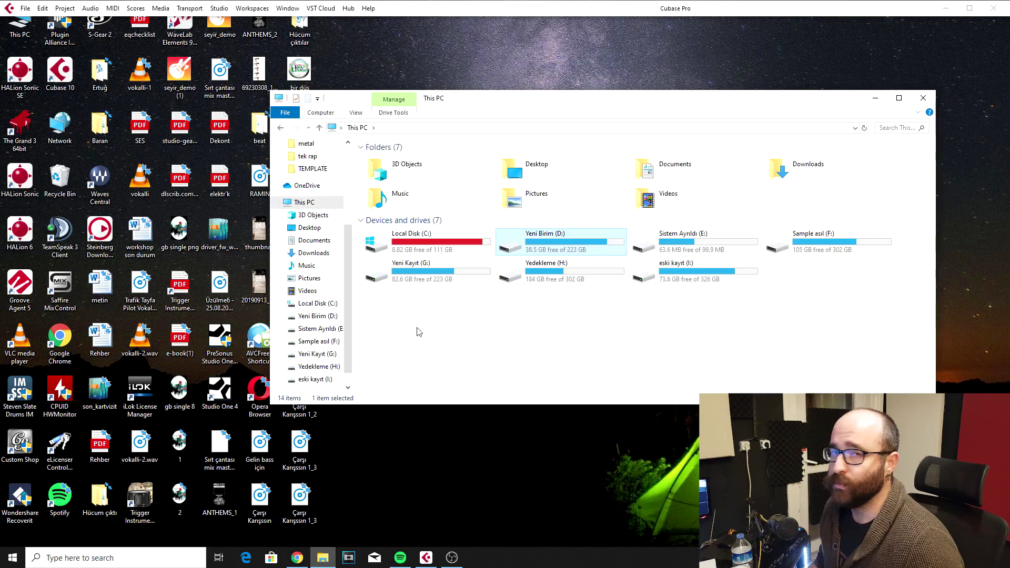
{"action": "double_click", "coordinate": [548, 245]}
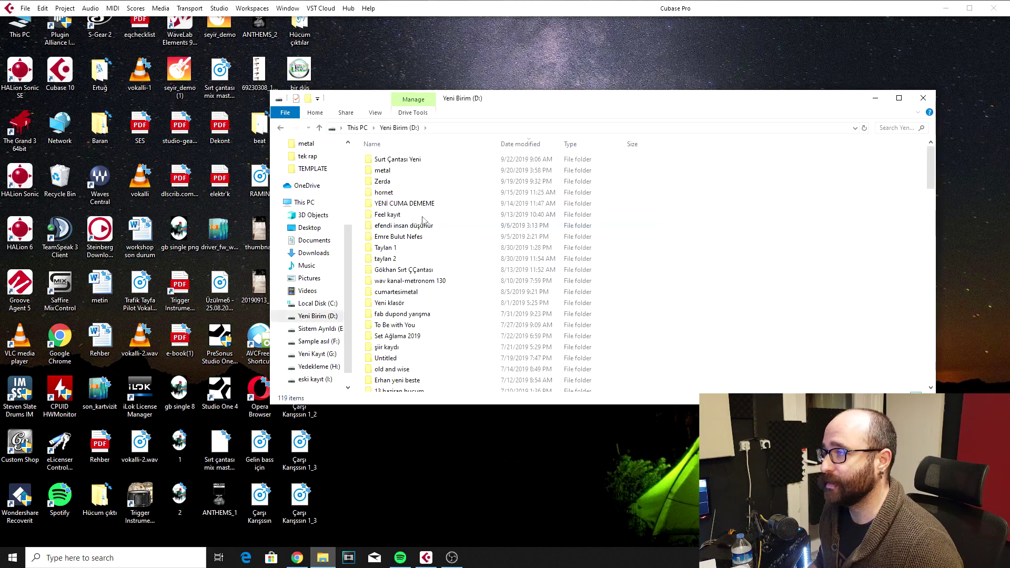
{"action": "double_click", "coordinate": [398, 160]}
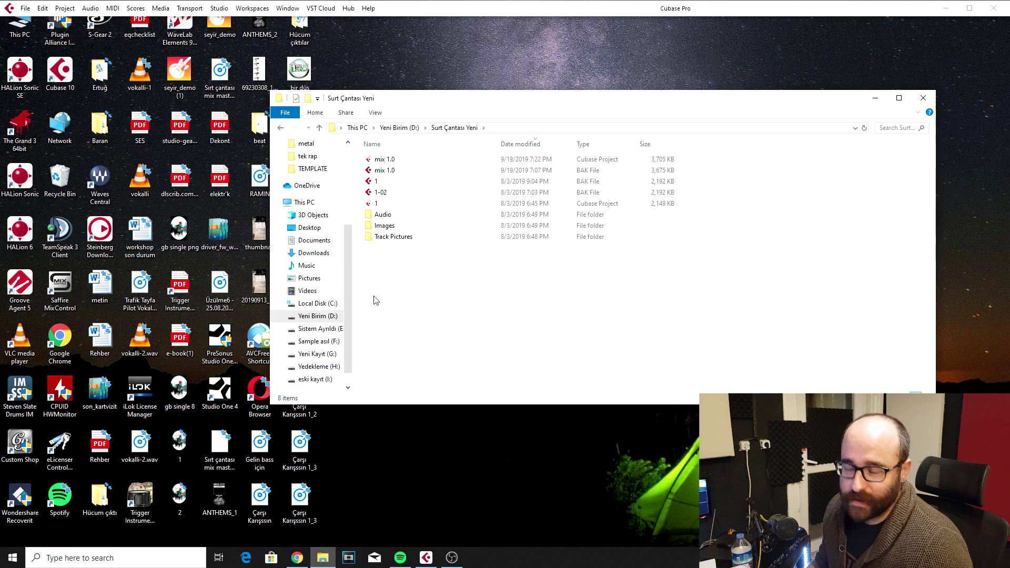
{"action": "right_click", "coordinate": [391, 270]}
{"action": "left_click", "coordinate": [433, 360]}
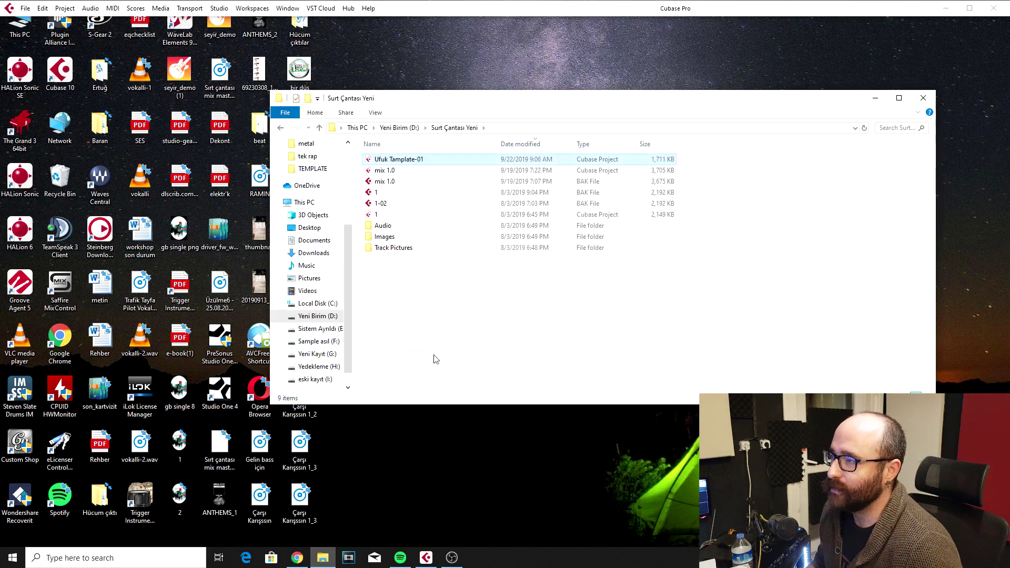
Open the pasted Ufuk Tamplate-01 project in Cubase with the new location D:\Surt Çantası Yeni as its working directory.
{"action": "double_click", "coordinate": [407, 160]}
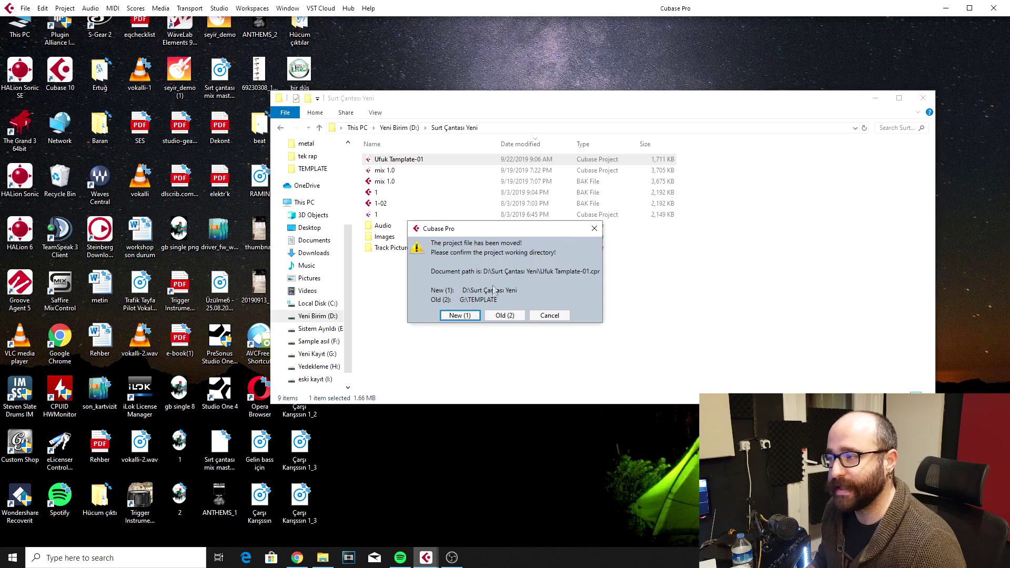
{"action": "left_click", "coordinate": [468, 318]}
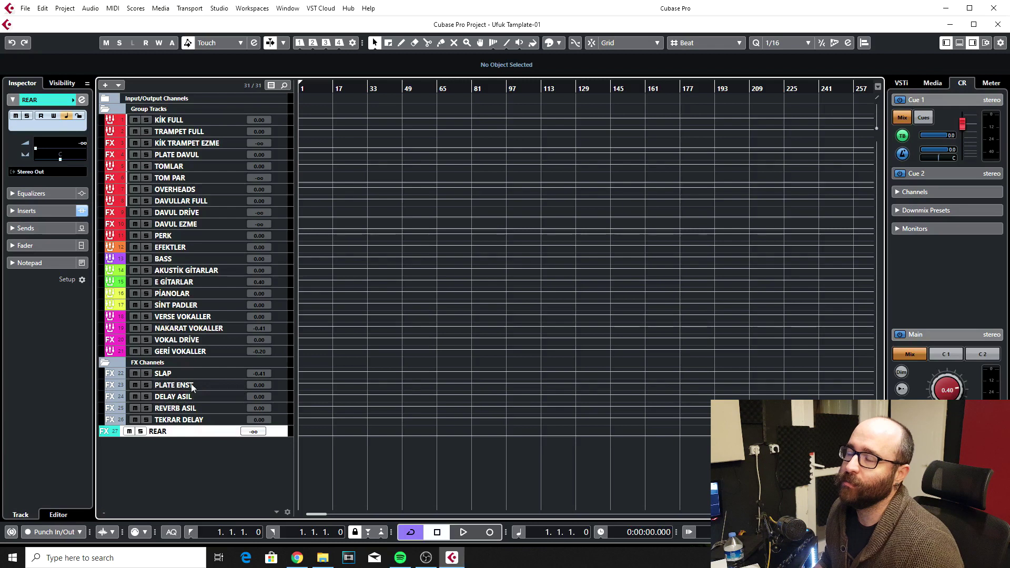
Start importing tracks from another project, choosing Cubase project 1 in the Surt Çantası Yeni folder on Yeni Birim (D:).
{"action": "left_click", "coordinate": [26, 9]}
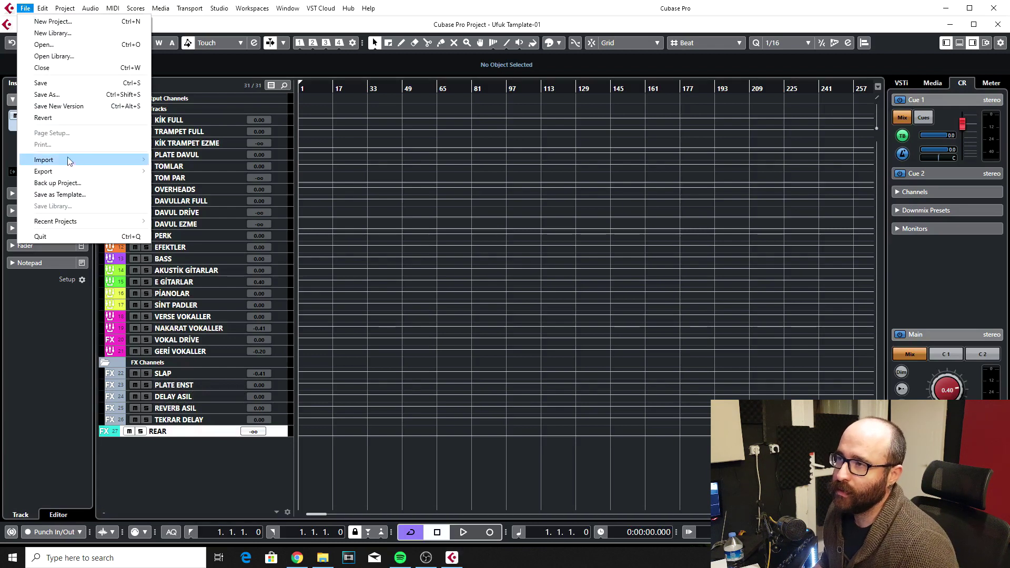
{"action": "mouse_move", "coordinate": [82, 166]}
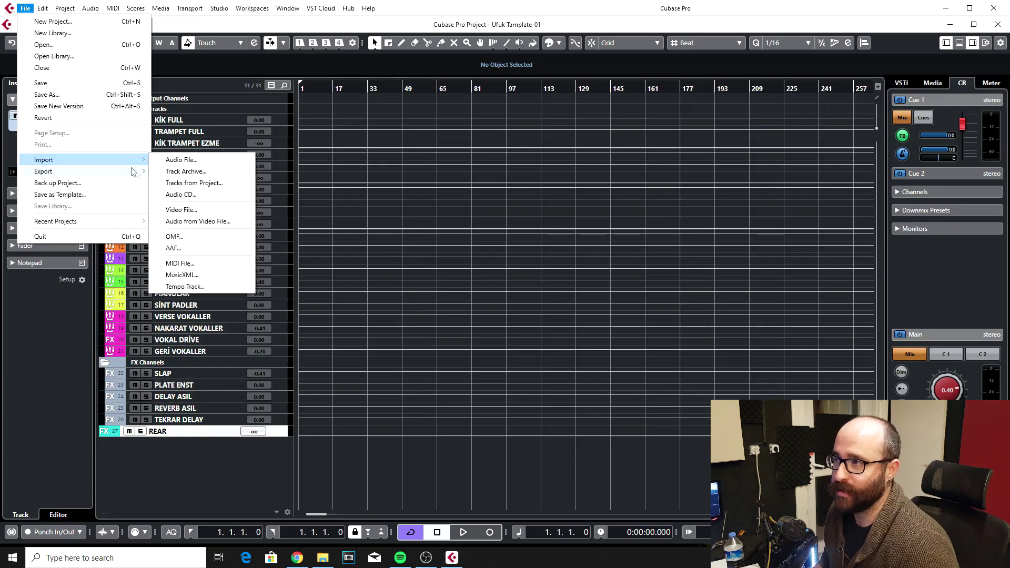
{"action": "left_click", "coordinate": [191, 188]}
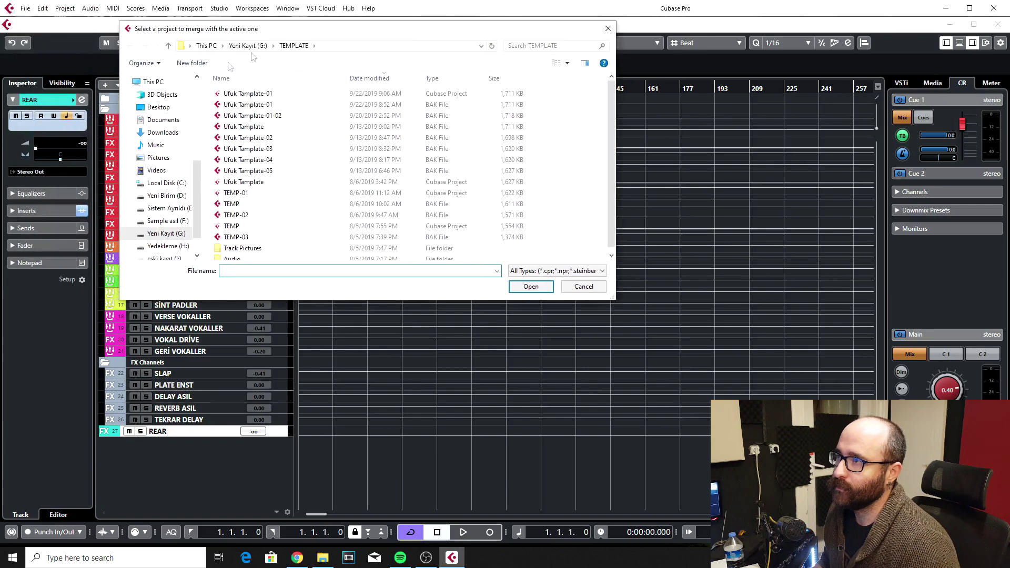
{"action": "left_click", "coordinate": [168, 48]}
{"action": "left_click", "coordinate": [169, 46]}
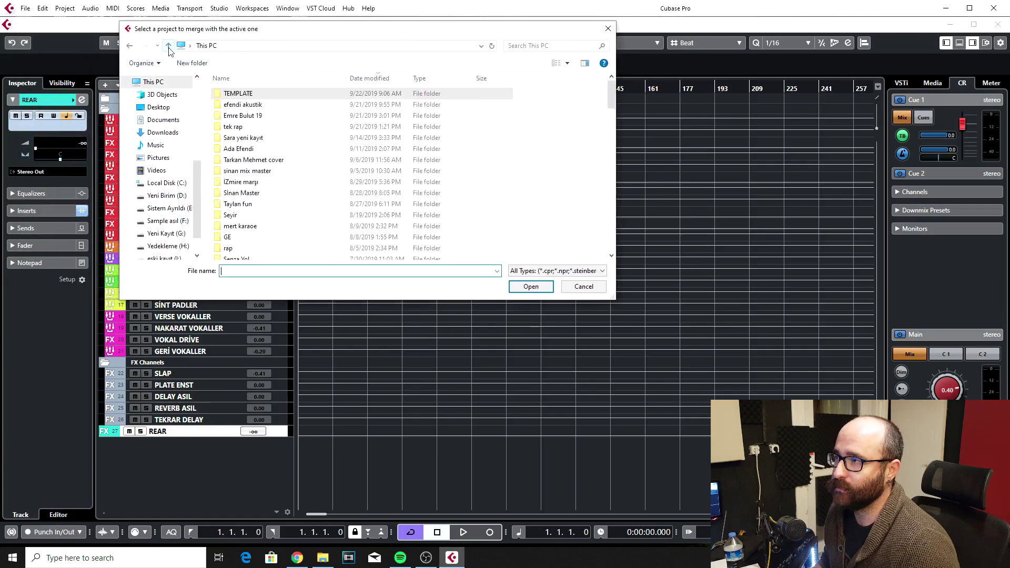
{"action": "double_click", "coordinate": [398, 188]}
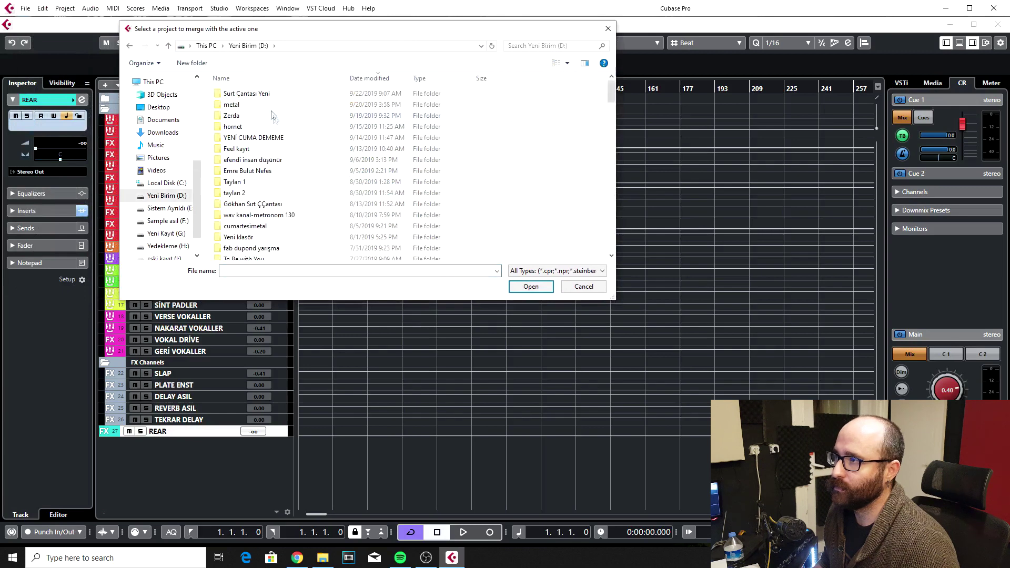
{"action": "double_click", "coordinate": [260, 97]}
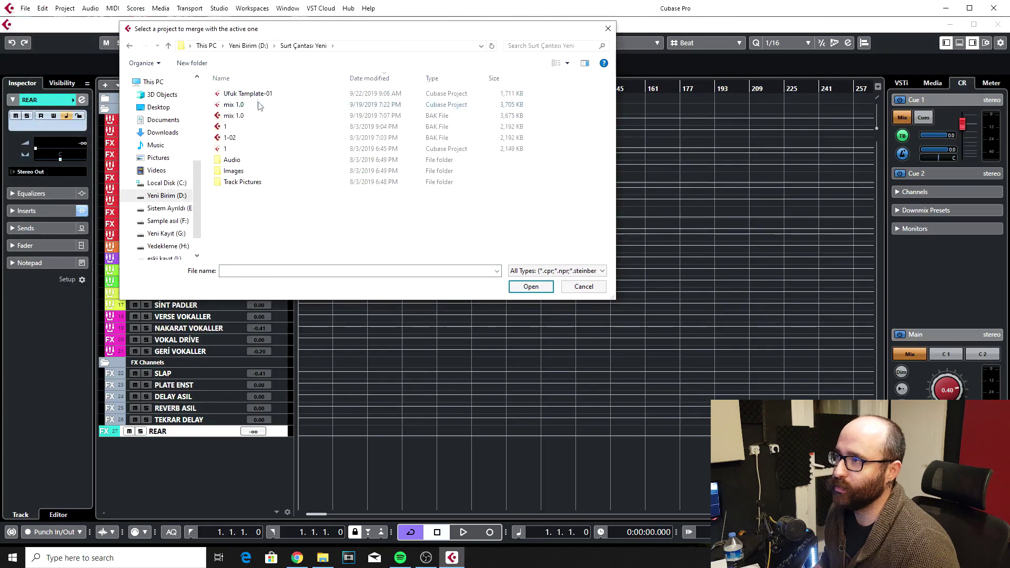
{"action": "double_click", "coordinate": [232, 150]}
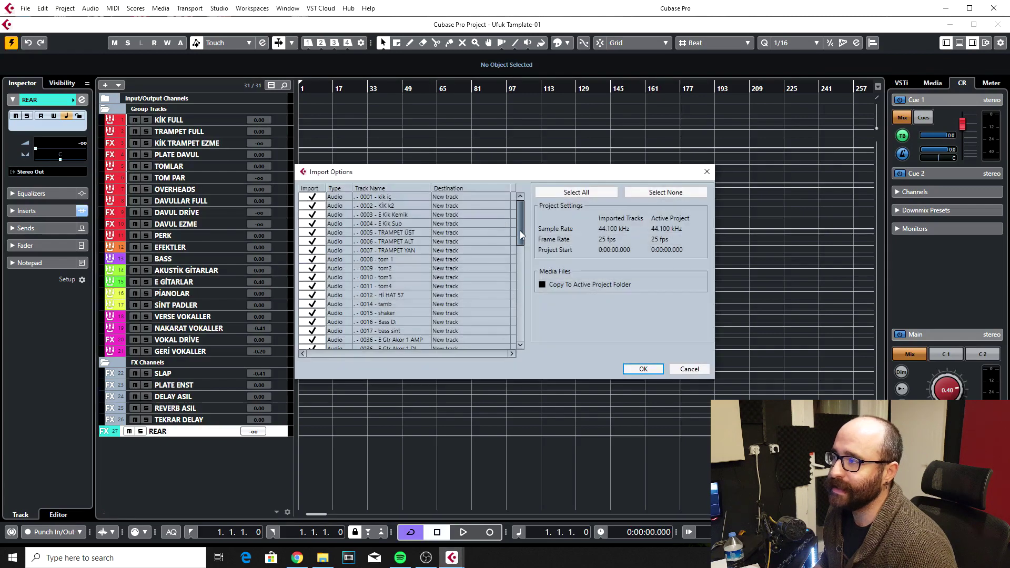
Check the track list in the Import Options and import all the audio tracks as new tracks.
{"action": "left_click_drag", "start_coordinate": [520, 230], "coordinate": [505, 332]}
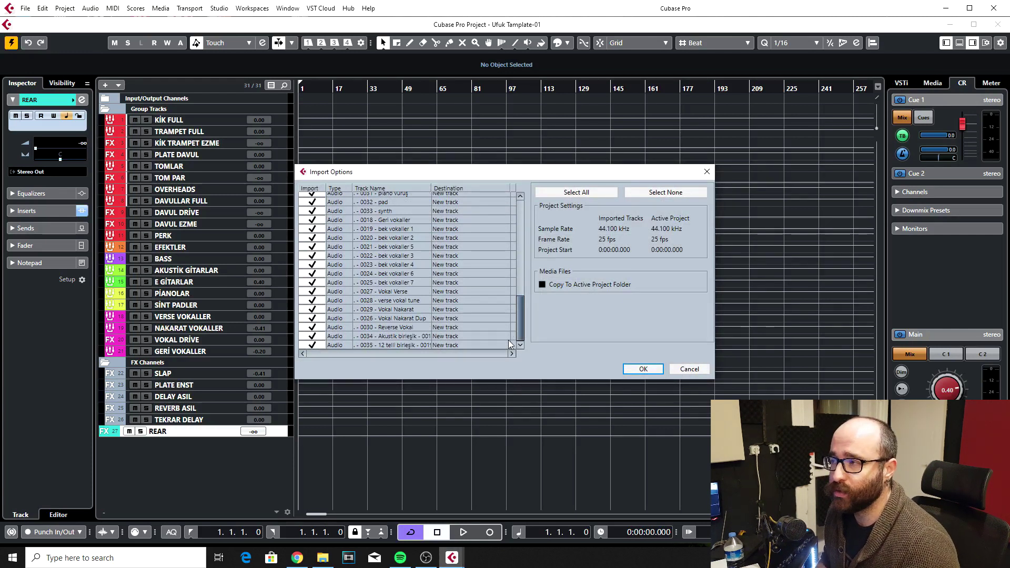
{"action": "left_click_drag", "start_coordinate": [521, 326], "coordinate": [512, 299]}
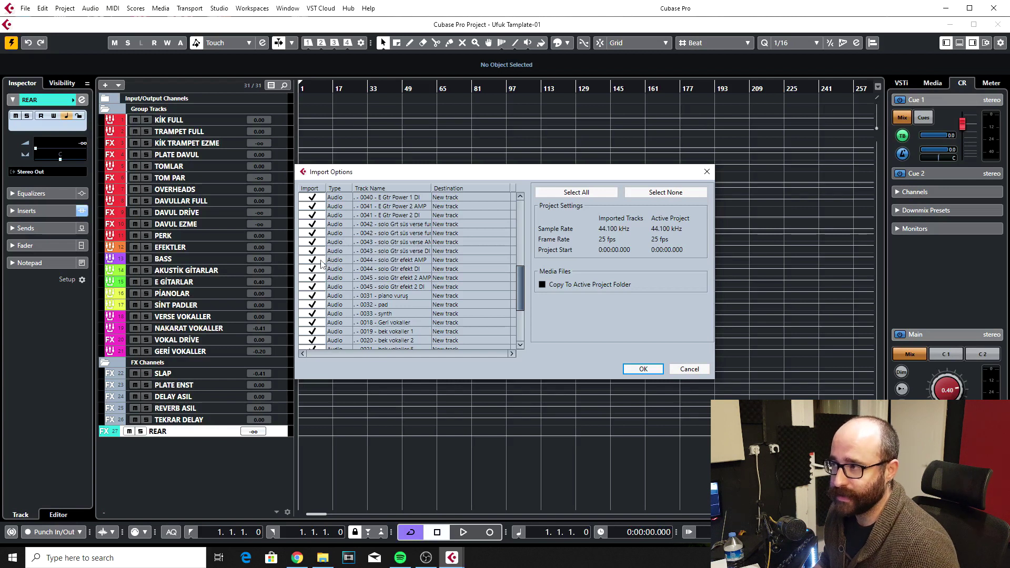
{"action": "left_click", "coordinate": [313, 234]}
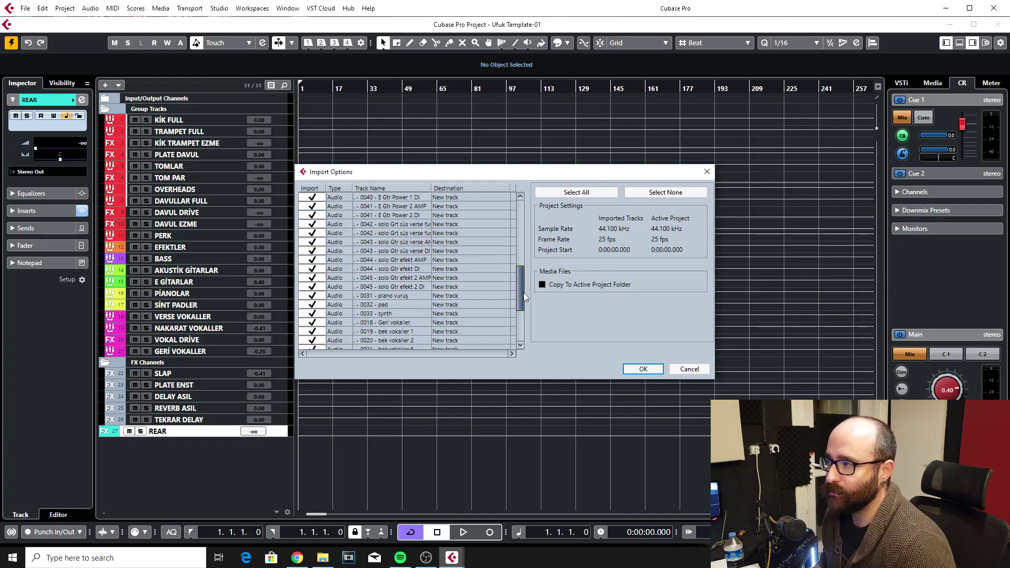
{"action": "left_click_drag", "start_coordinate": [523, 293], "coordinate": [516, 221]}
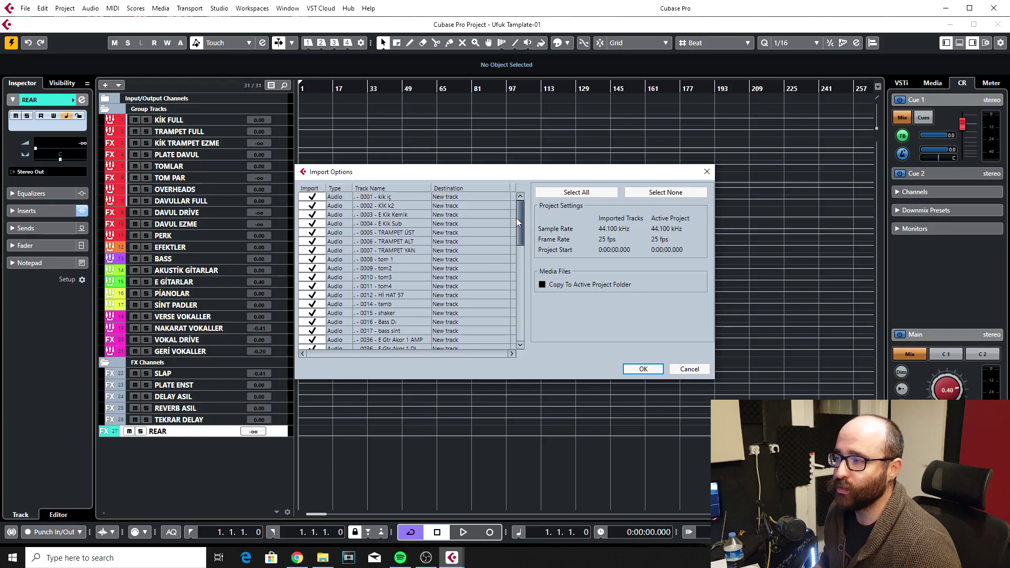
{"action": "left_click_drag", "start_coordinate": [519, 219], "coordinate": [540, 350]}
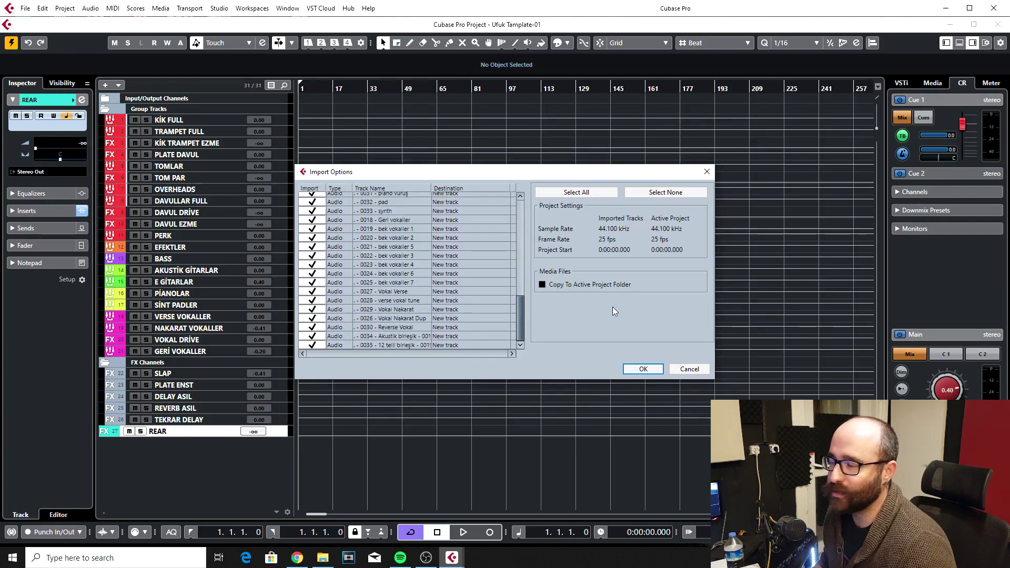
{"action": "left_click", "coordinate": [644, 370]}
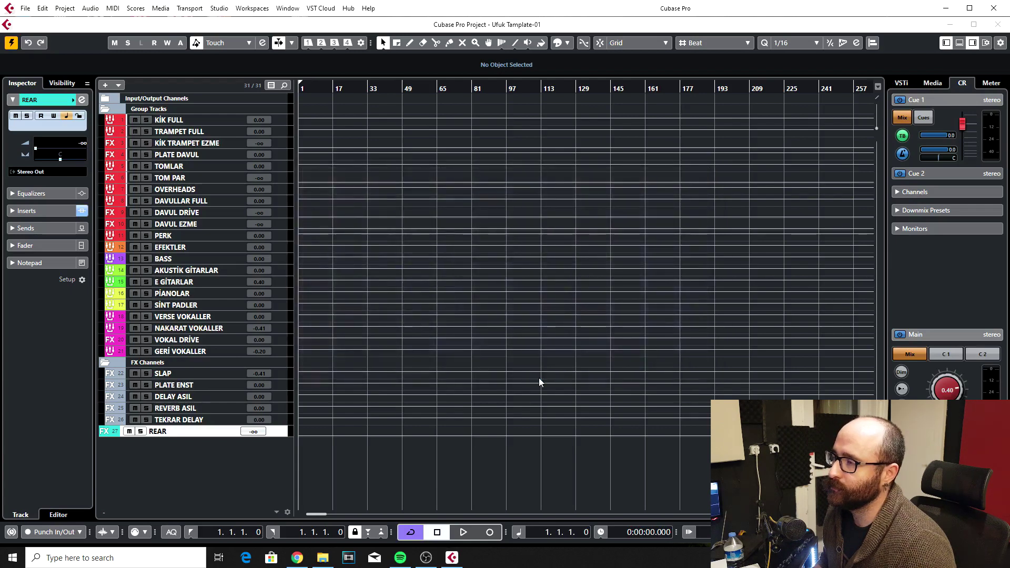
Look through the imported audio tracks below the template's group and FX tracks in the project window.
{"action": "scroll", "coordinate": [604, 349], "scroll_direction": "up", "scroll_amount": 1}
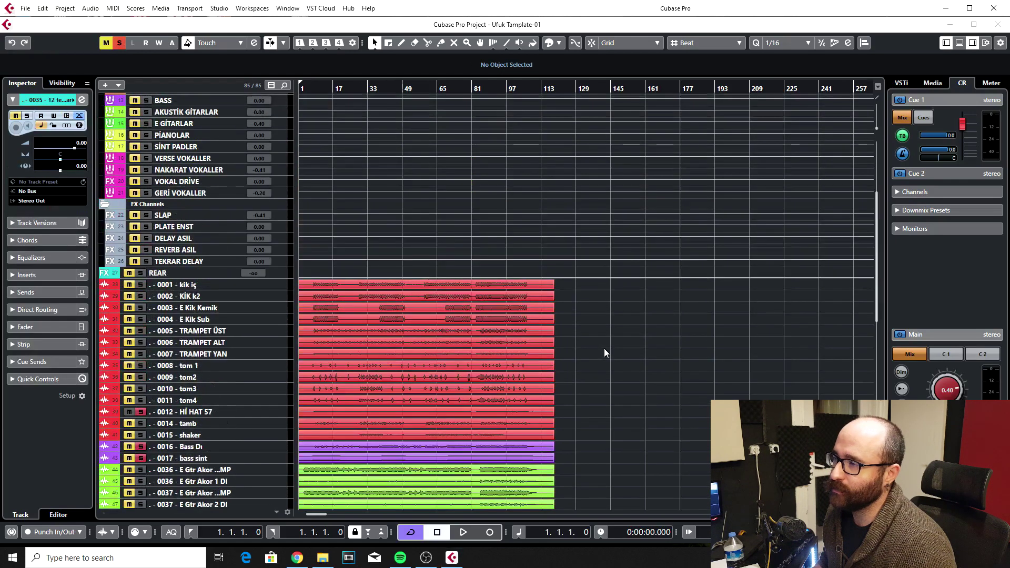
{"action": "scroll", "coordinate": [593, 362], "scroll_direction": "down", "scroll_amount": 5}
{"action": "scroll", "coordinate": [590, 361], "scroll_direction": "up", "scroll_amount": 6}
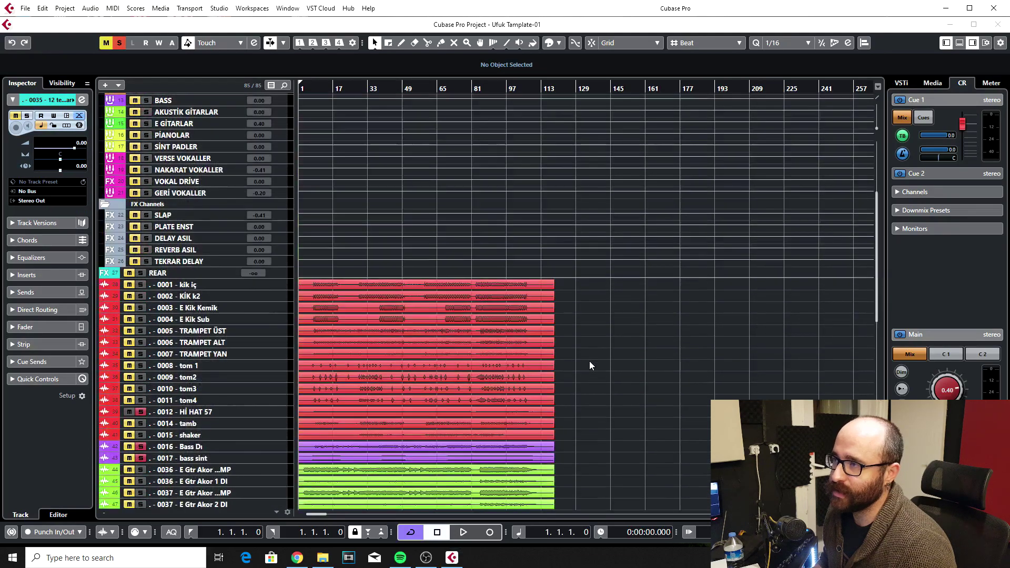
{"action": "scroll", "coordinate": [584, 367], "scroll_direction": "down", "scroll_amount": 2}
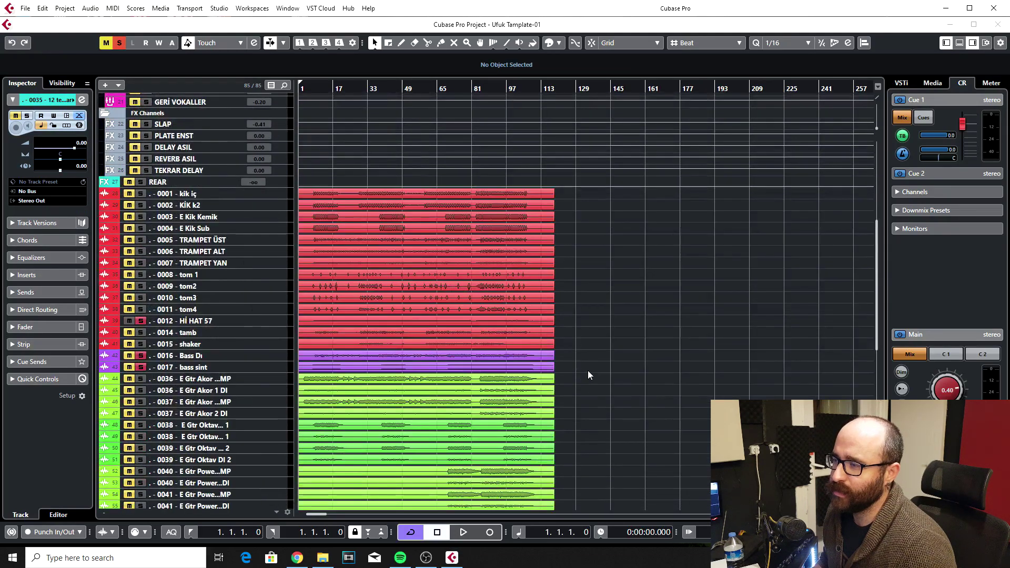
{"action": "scroll", "coordinate": [589, 371], "scroll_direction": "down", "scroll_amount": 4}
{"action": "scroll", "coordinate": [589, 371], "scroll_direction": "up", "scroll_amount": 8}
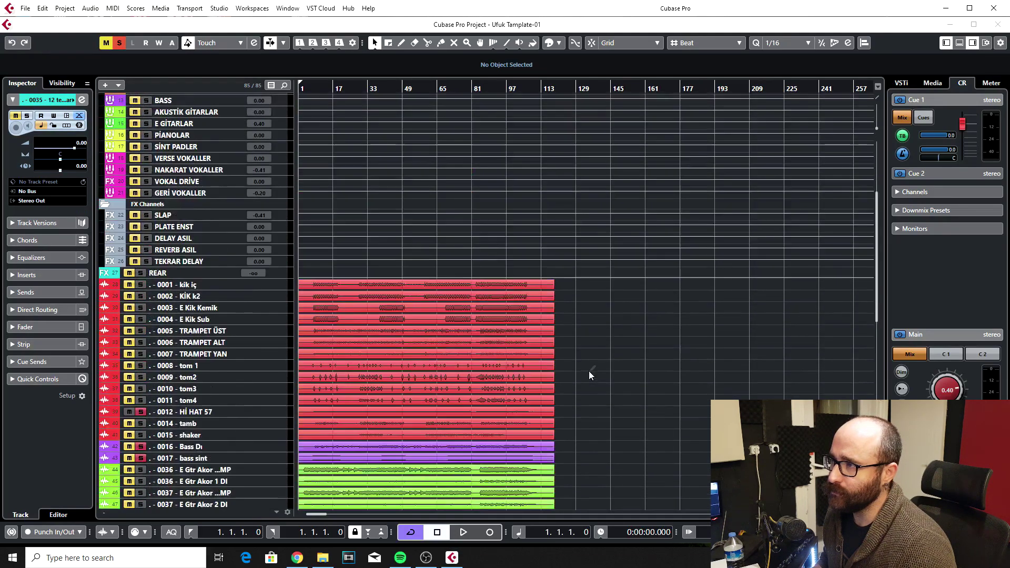
Open the MixConsole and view the imported audio channels and their routing.
{"action": "key", "text": "F3"}
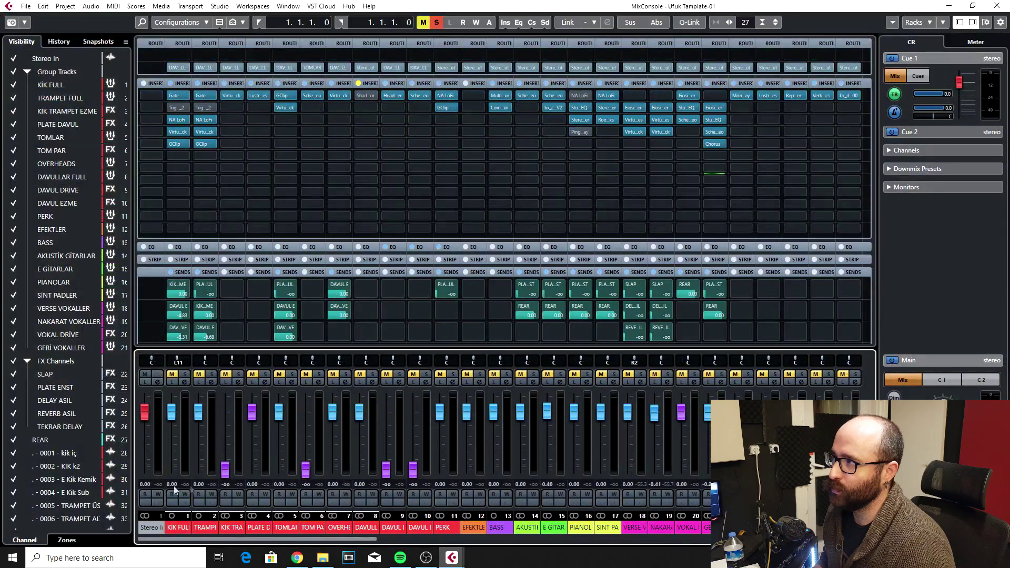
{"action": "scroll", "coordinate": [173, 485], "scroll_direction": "right", "scroll_amount": 10}
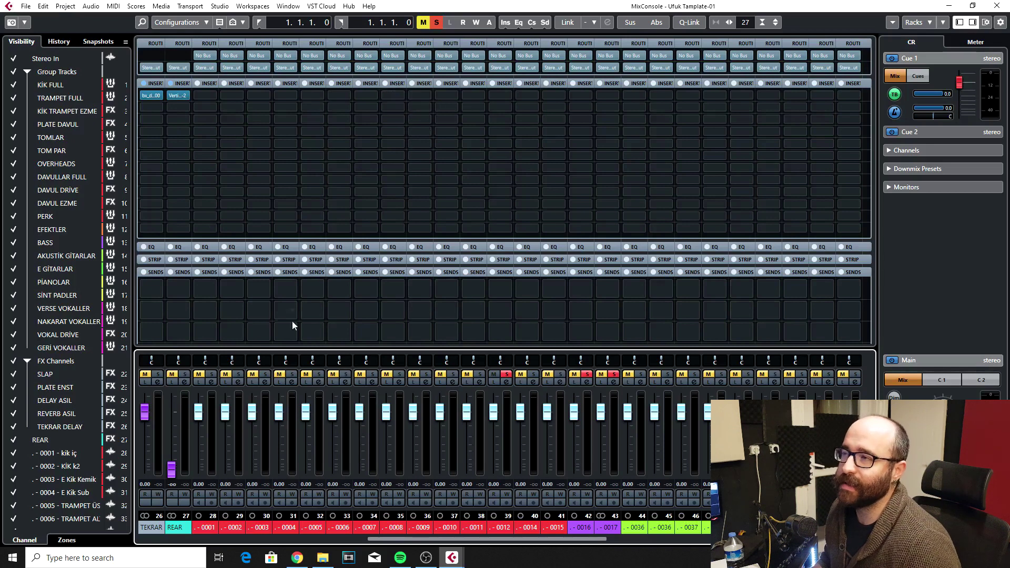
{"action": "left_click_drag", "start_coordinate": [459, 539], "coordinate": [576, 540]}
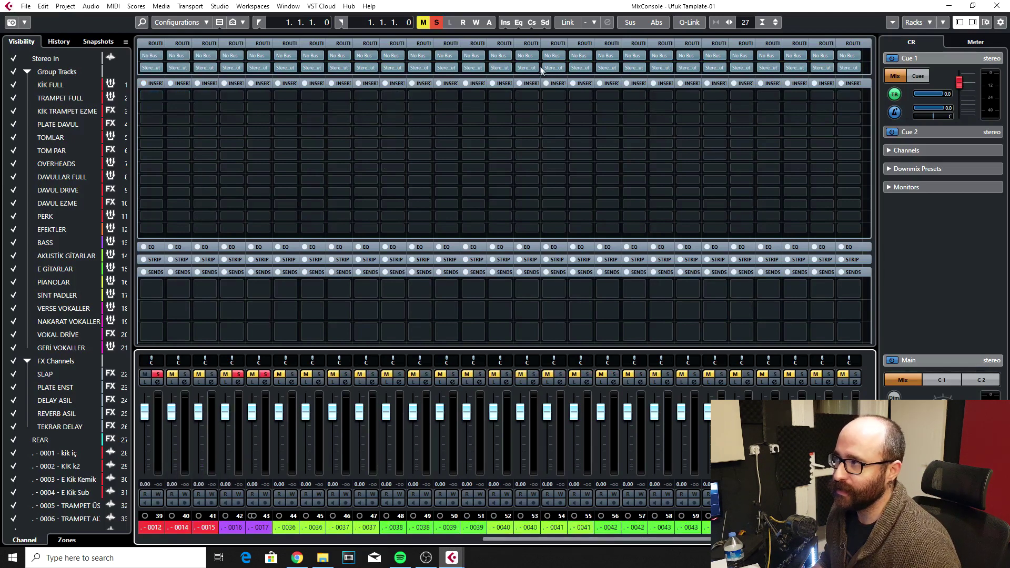